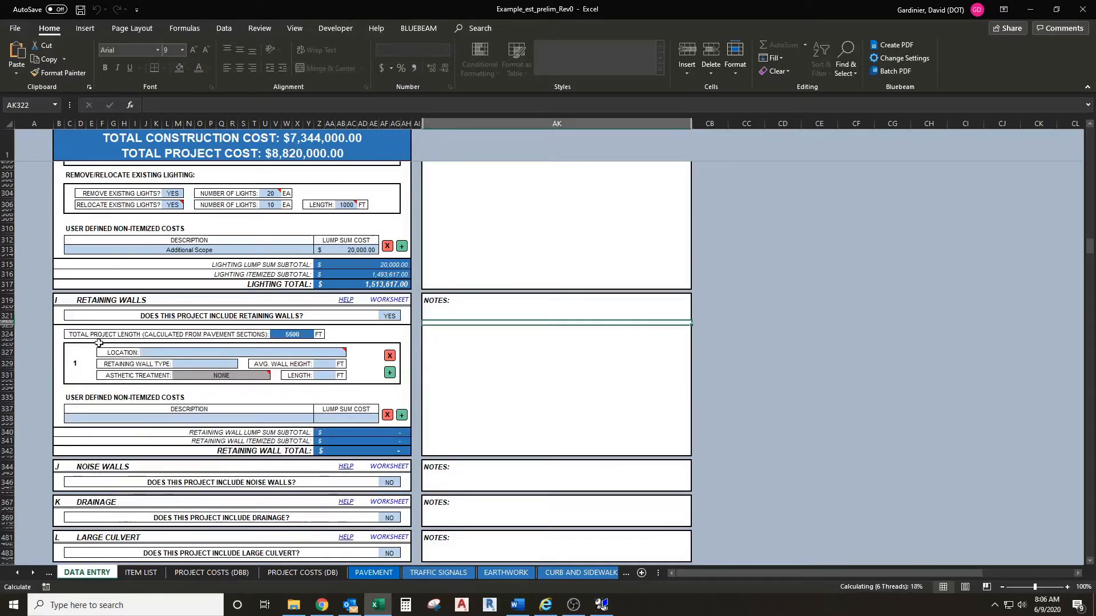
Step: Set the location of retaining wall 1 to NY-123 in the Retaining Walls section
left_click(292, 334)
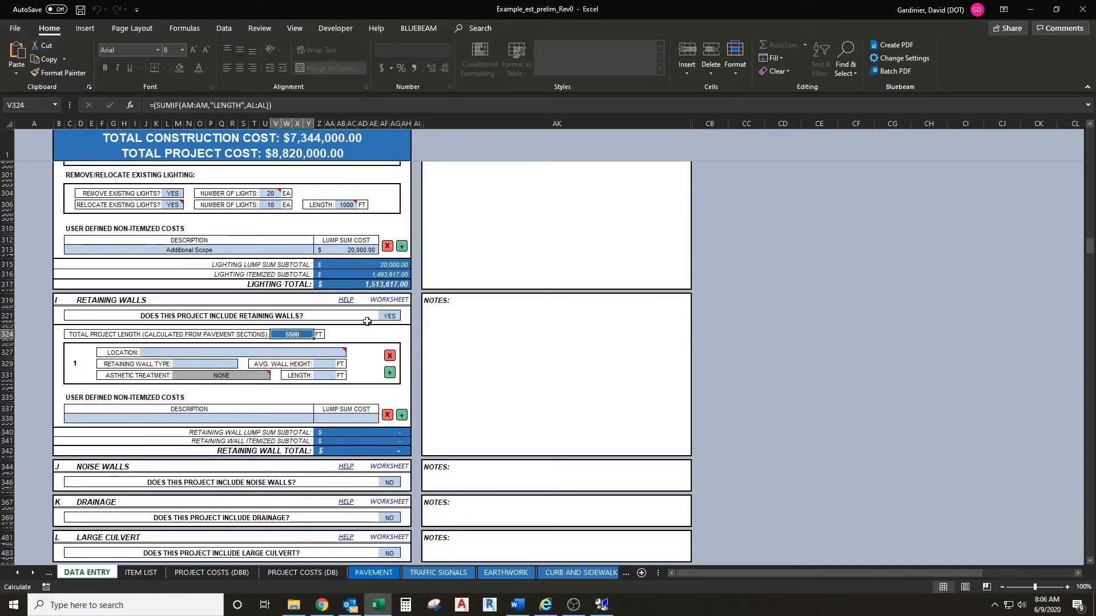
scroll(365, 321, "down", 2)
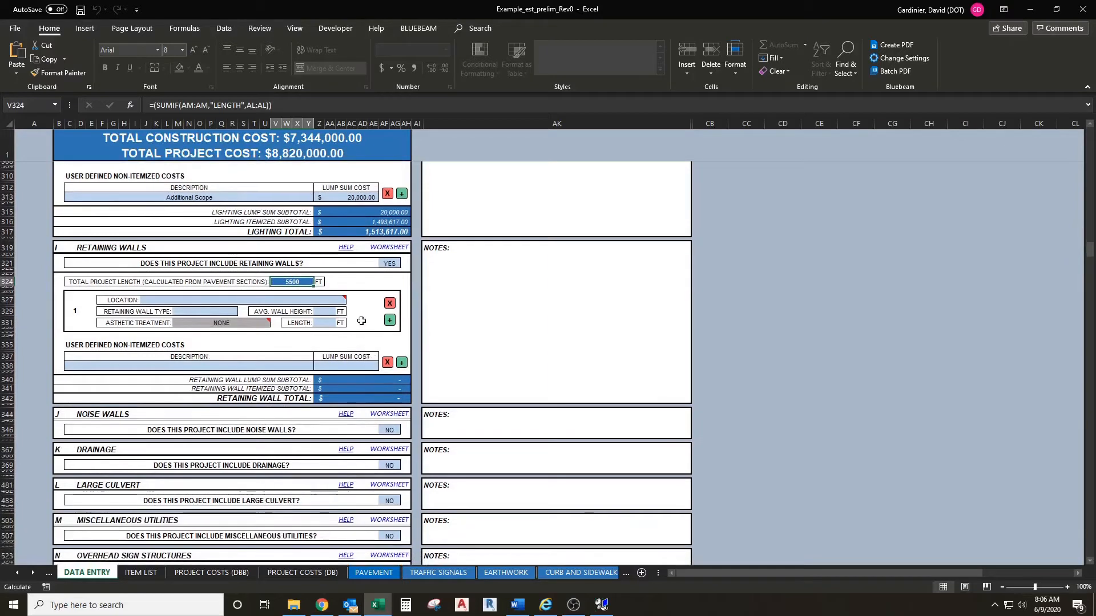
left_click(361, 322)
left_click(164, 302)
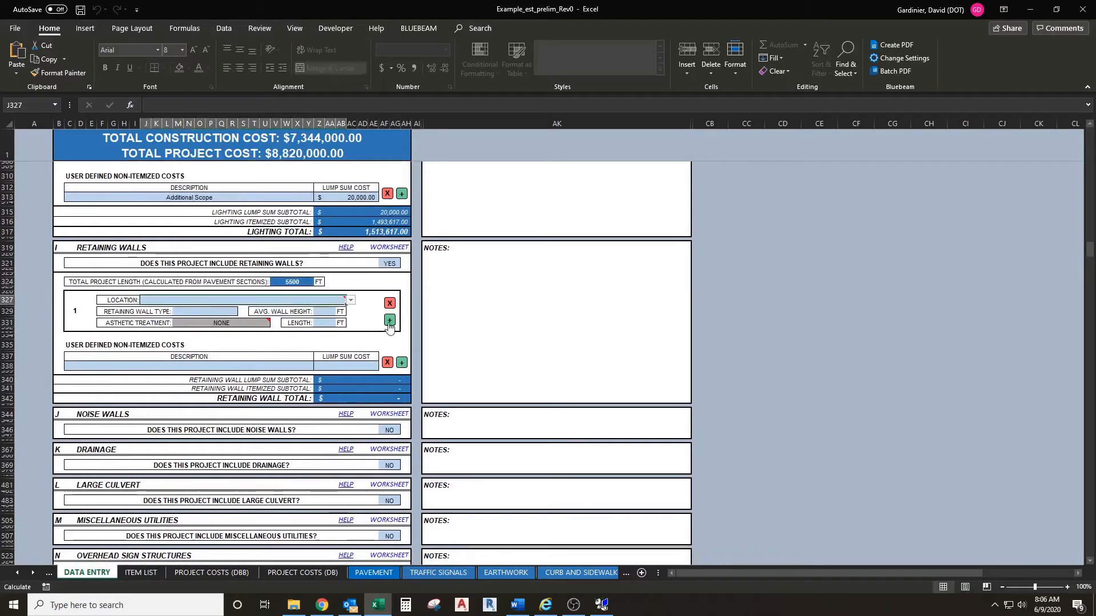
left_click(350, 300)
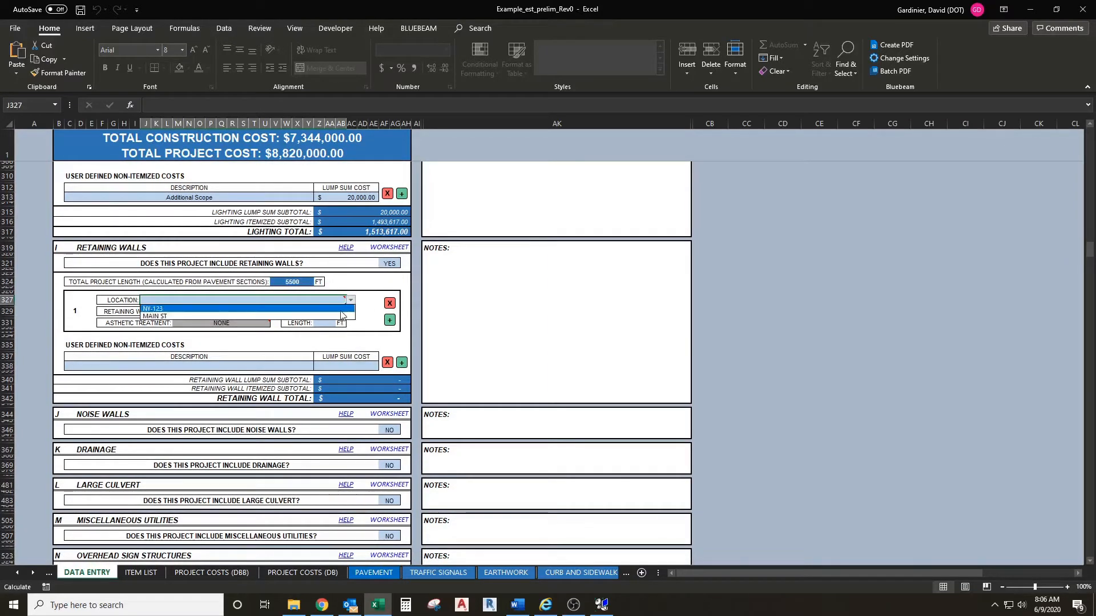
left_click(341, 309)
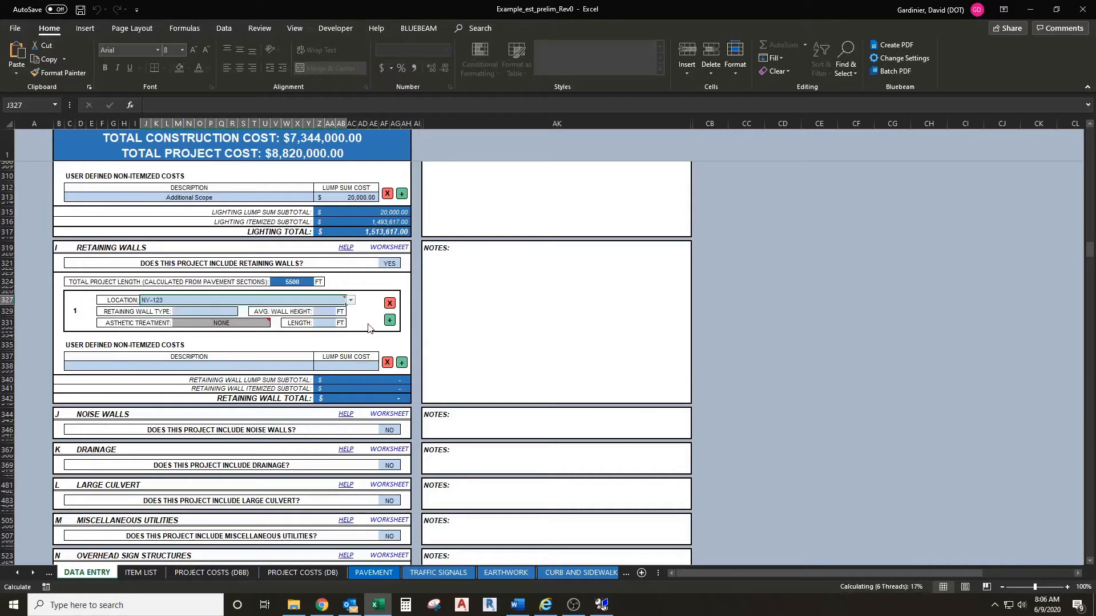
left_click(527, 330)
Step: Review the roadway names and the pavement section lengths that feed the retaining wall location and total project length
scroll(495, 374, "up", 4)
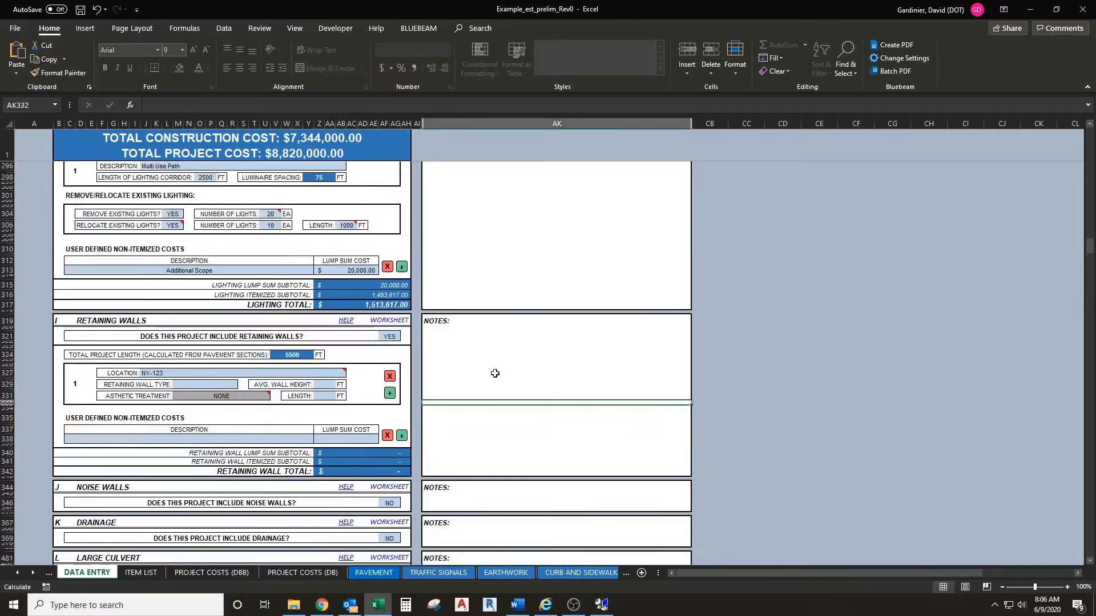
scroll(495, 373, "up", 15)
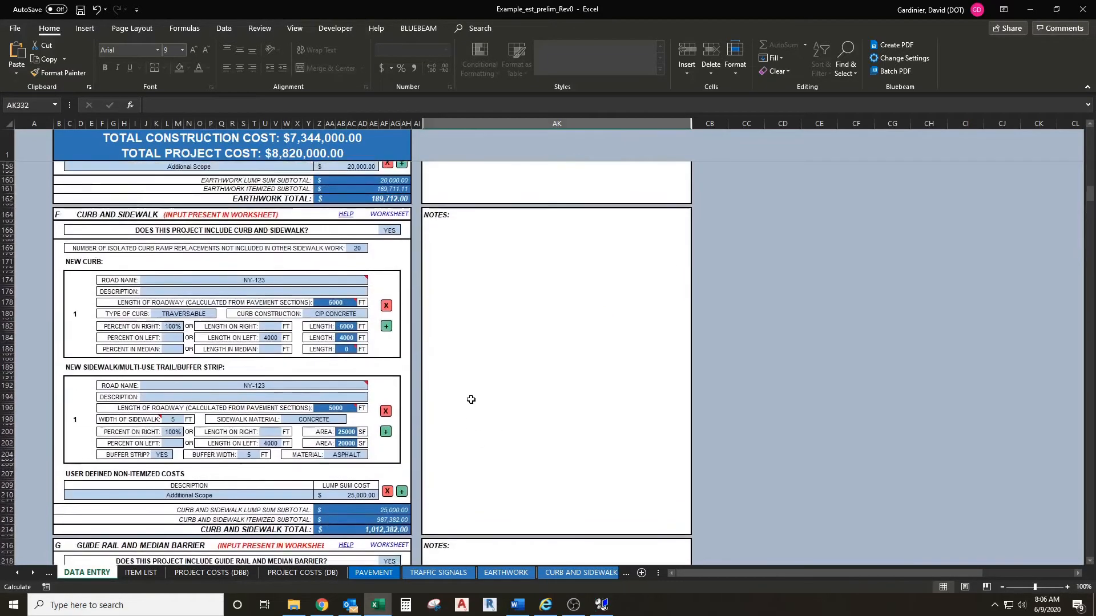
scroll(471, 399, "up", 15)
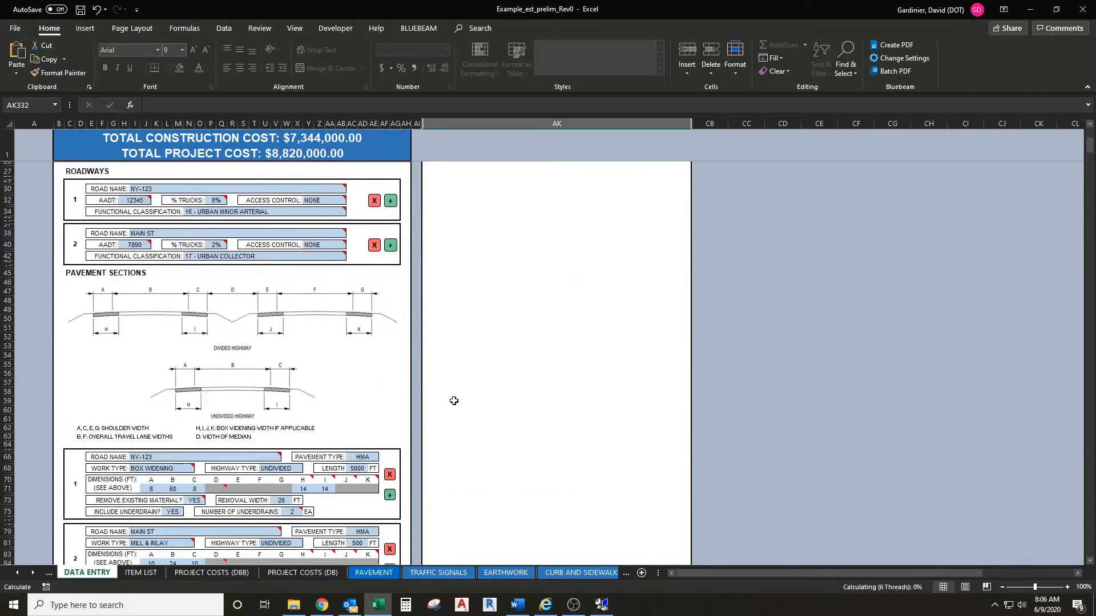
scroll(454, 401, "up", 8)
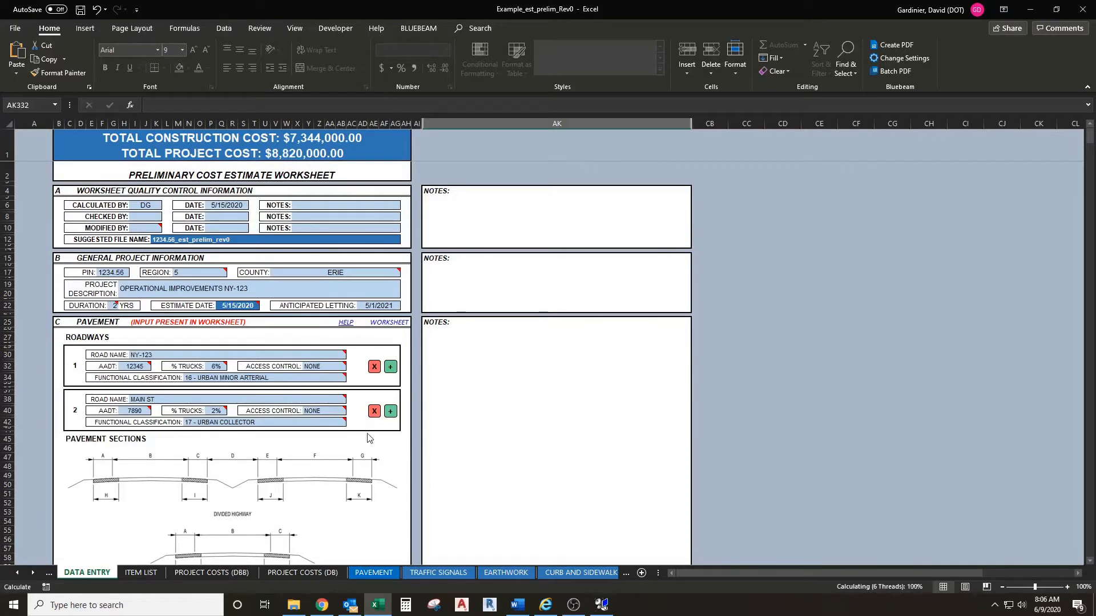
scroll(369, 438, "down", 1)
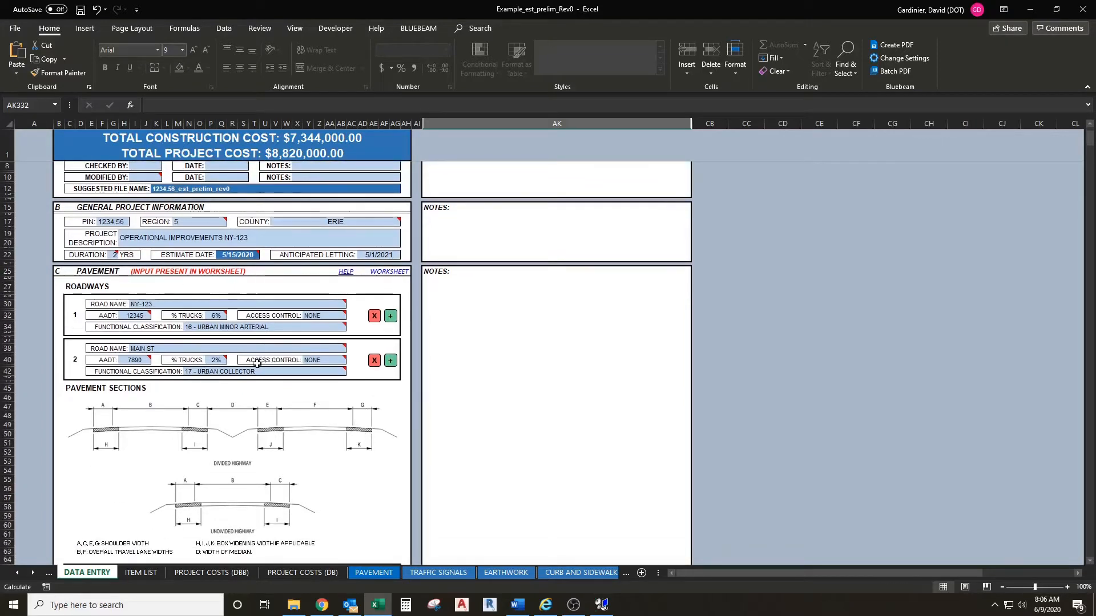
scroll(257, 363, "down", 6)
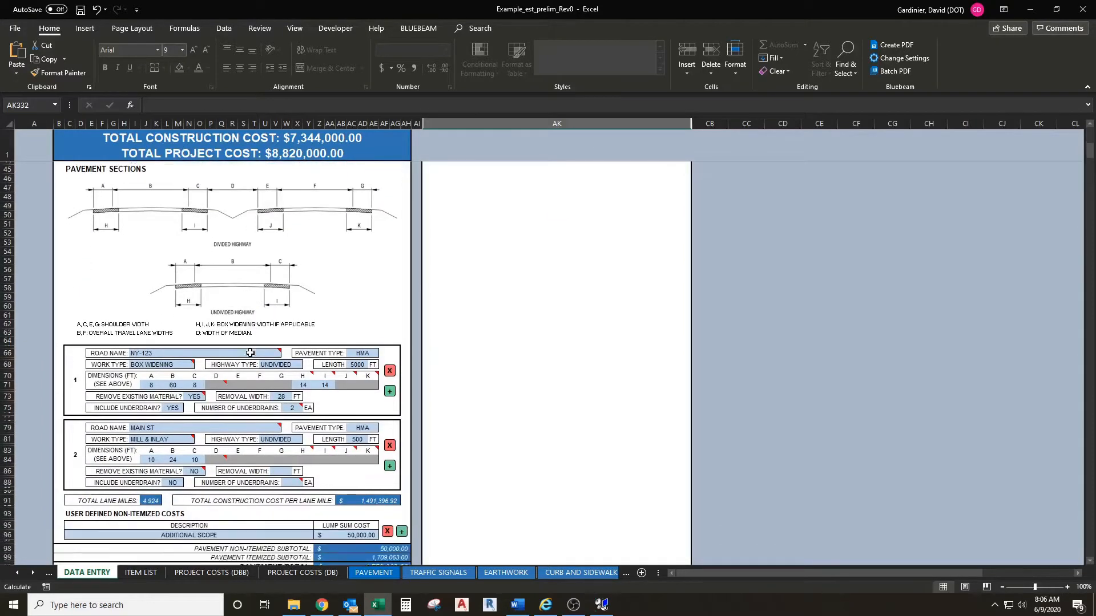
left_click(355, 343)
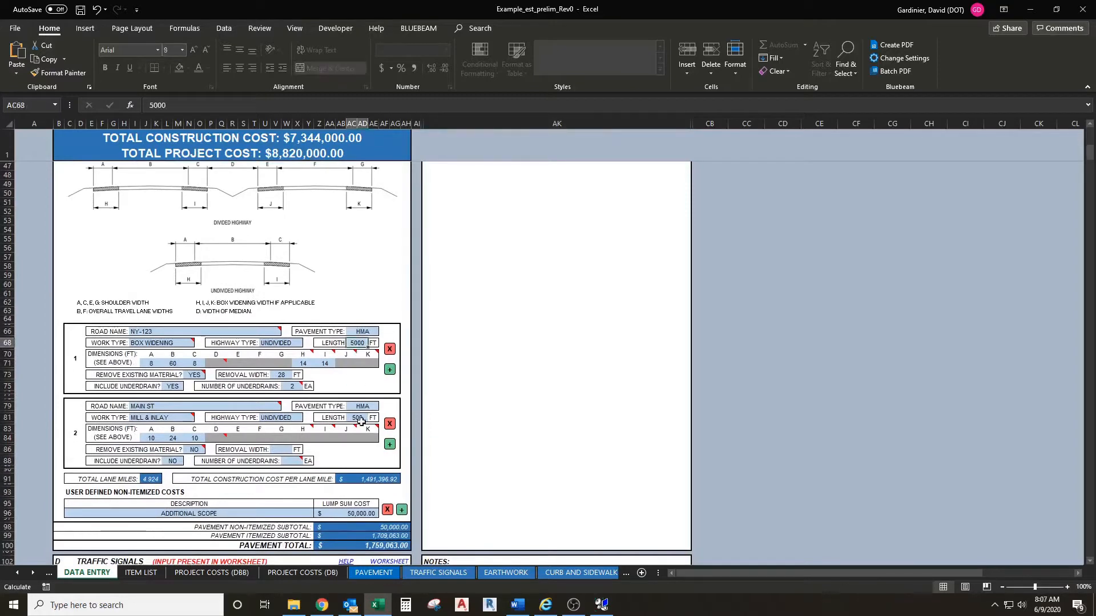
left_click(361, 420)
left_click(364, 343)
scroll(434, 348, "down", 10)
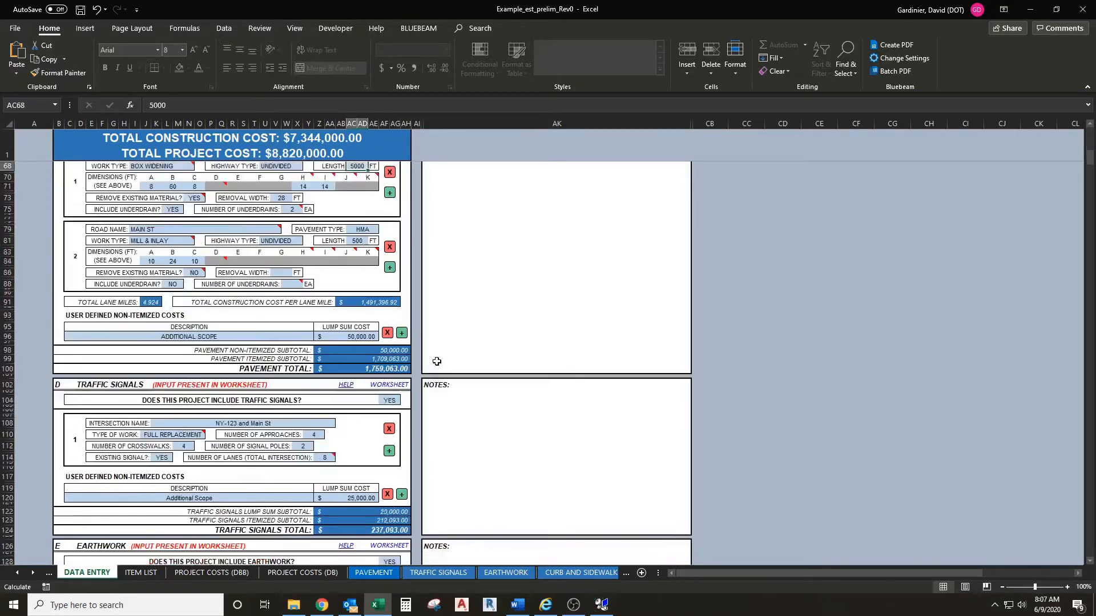
scroll(456, 348, "down", 15)
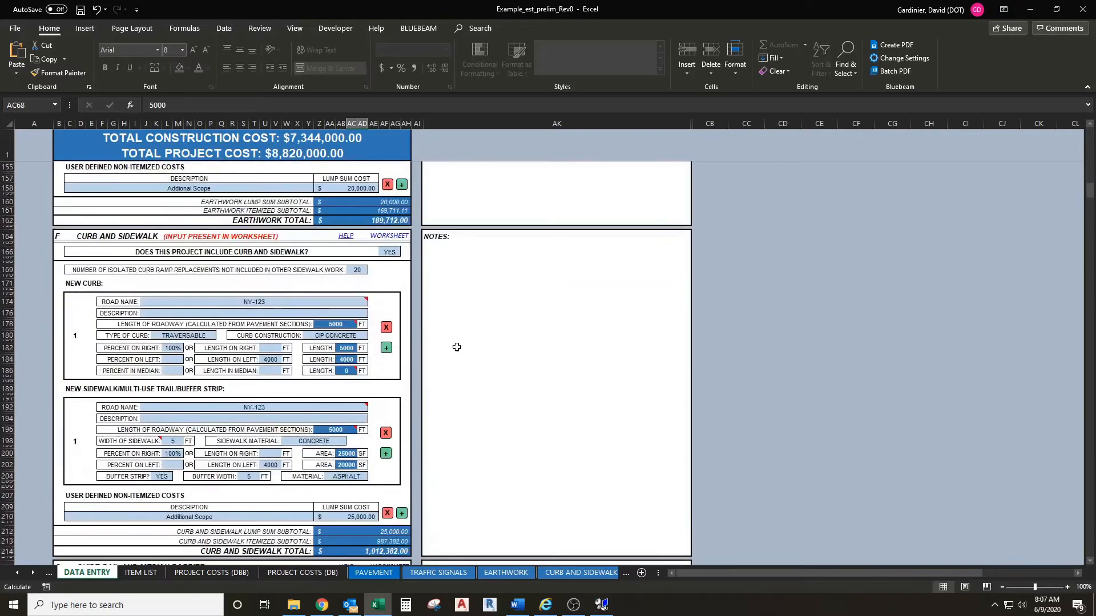
scroll(456, 342, "down", 13)
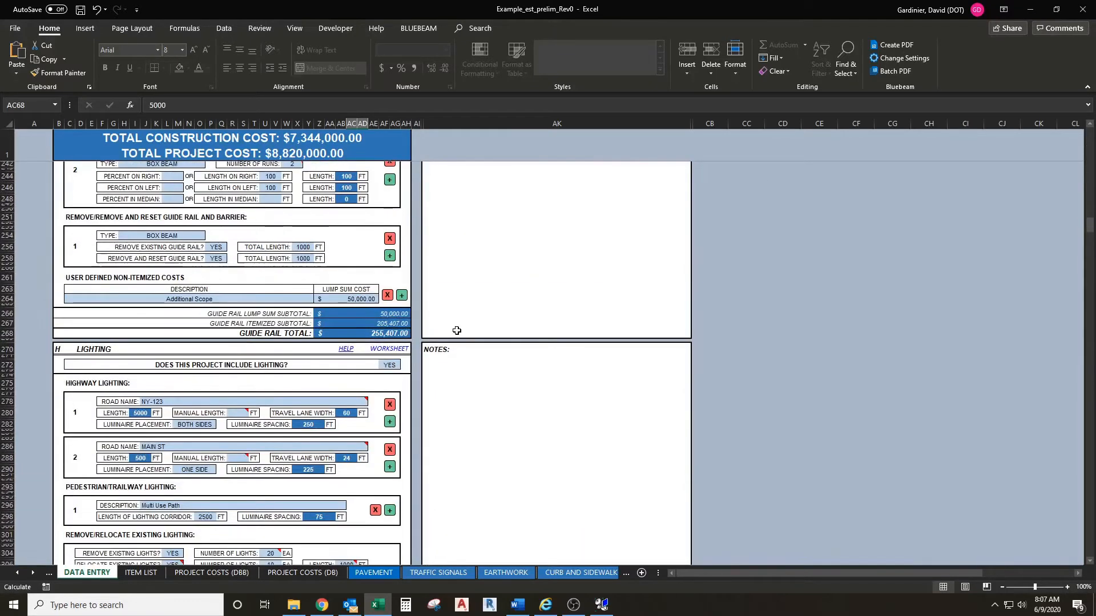
scroll(459, 325, "down", 3)
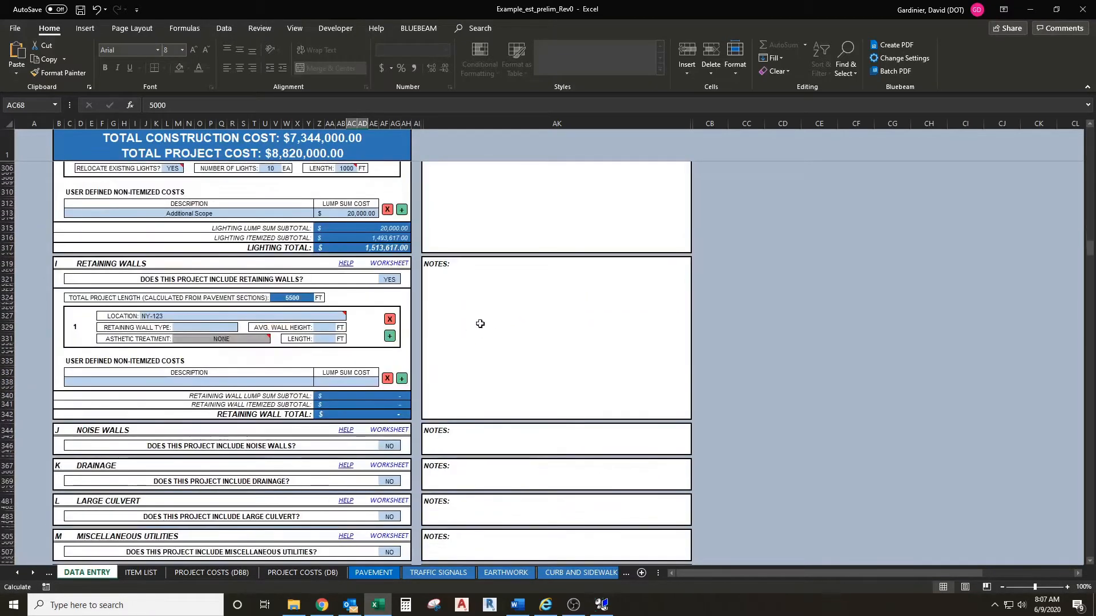
Step: Set the type of retaining wall 1 at NY-123 to CAST IN PLACE
left_click(203, 318)
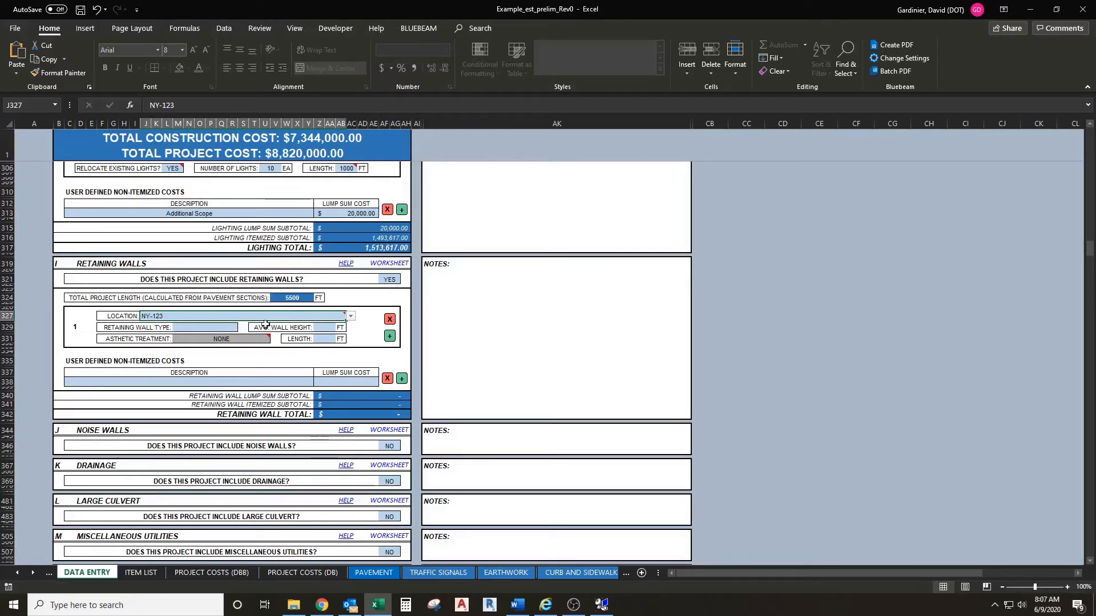
left_click(226, 327)
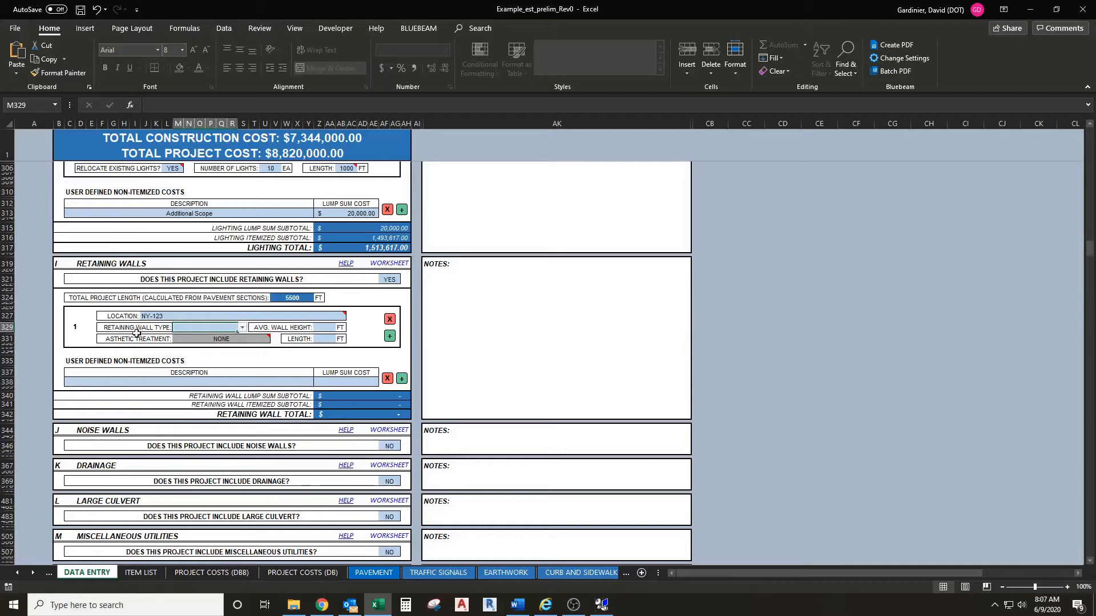
left_click(240, 330)
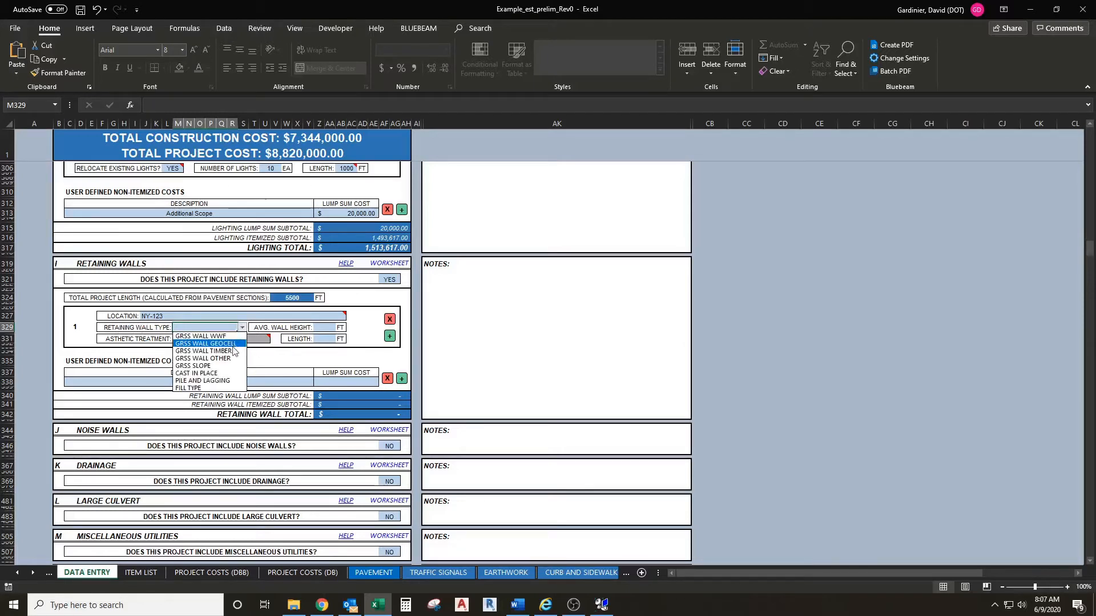
left_click(222, 374)
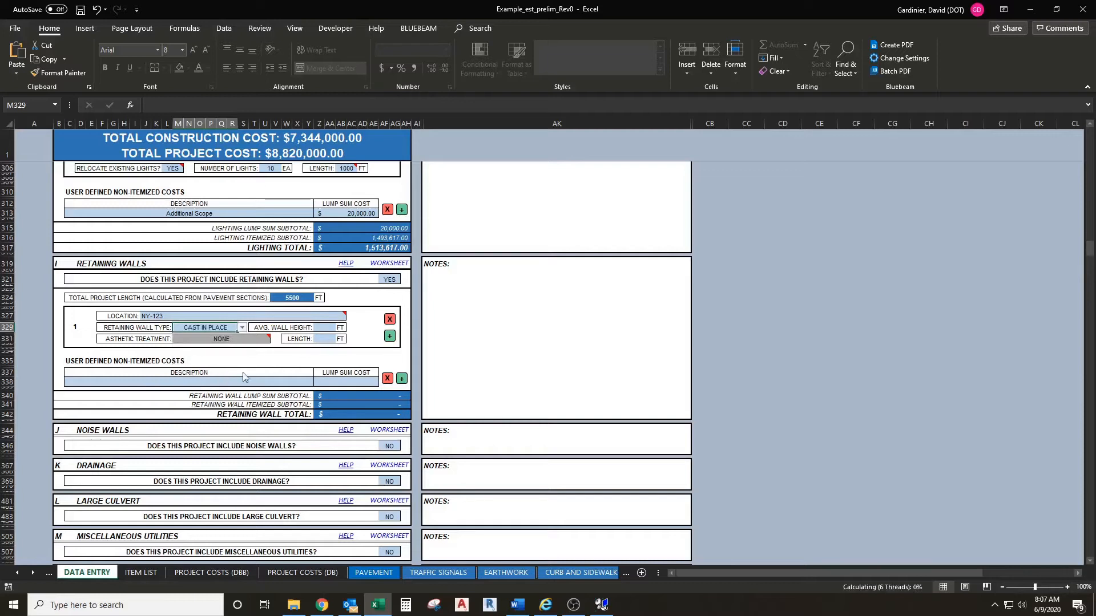
Step: Set retaining wall 1's average wall height to 15 ft and its length to 500 ft
left_click(334, 329)
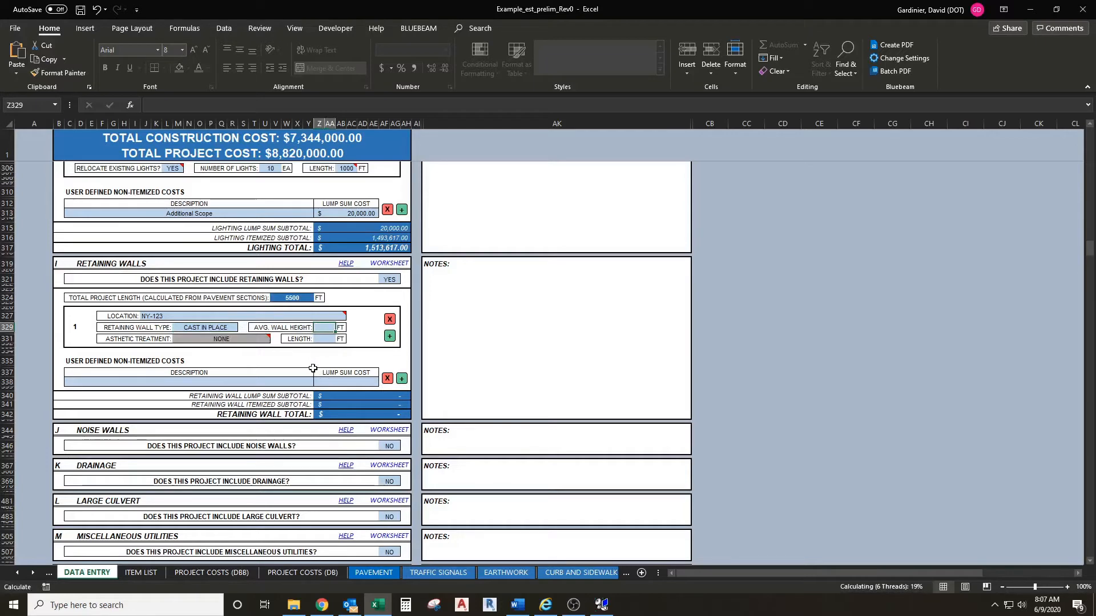
type("15")
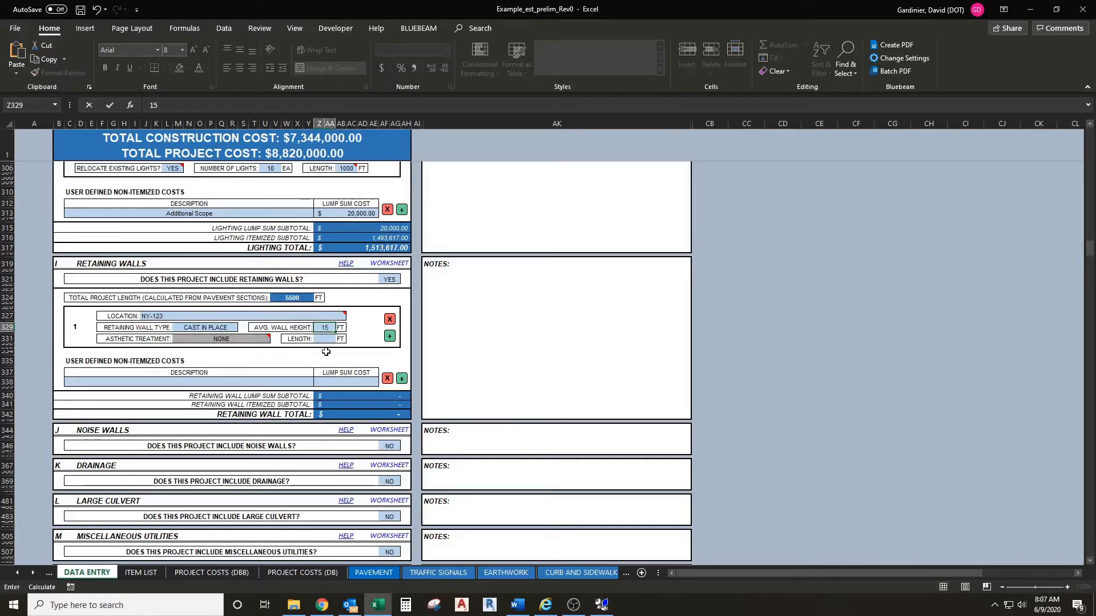
left_click(322, 342)
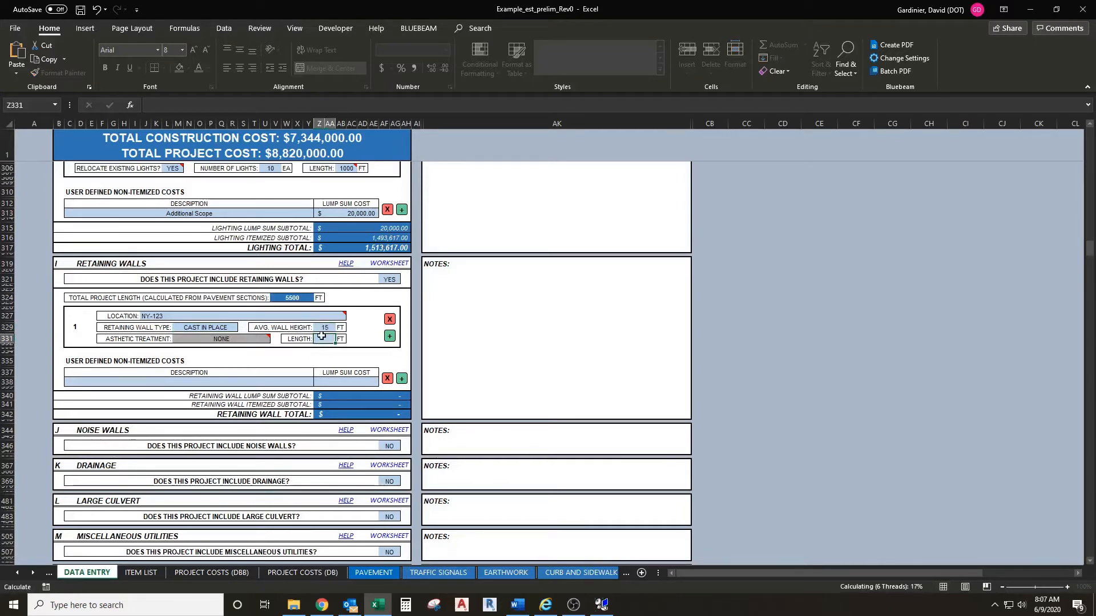
type("5000")
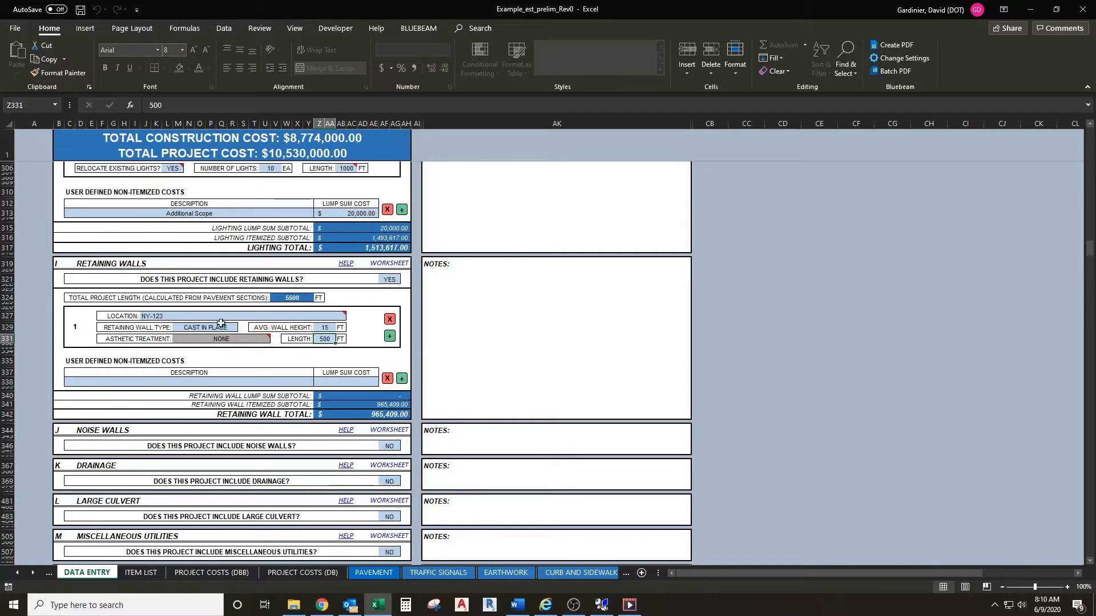
Step: Add a user-defined non-itemized retaining wall cost described as "Additional Scope" with a lump sum of 100000
mouse_move(236, 340)
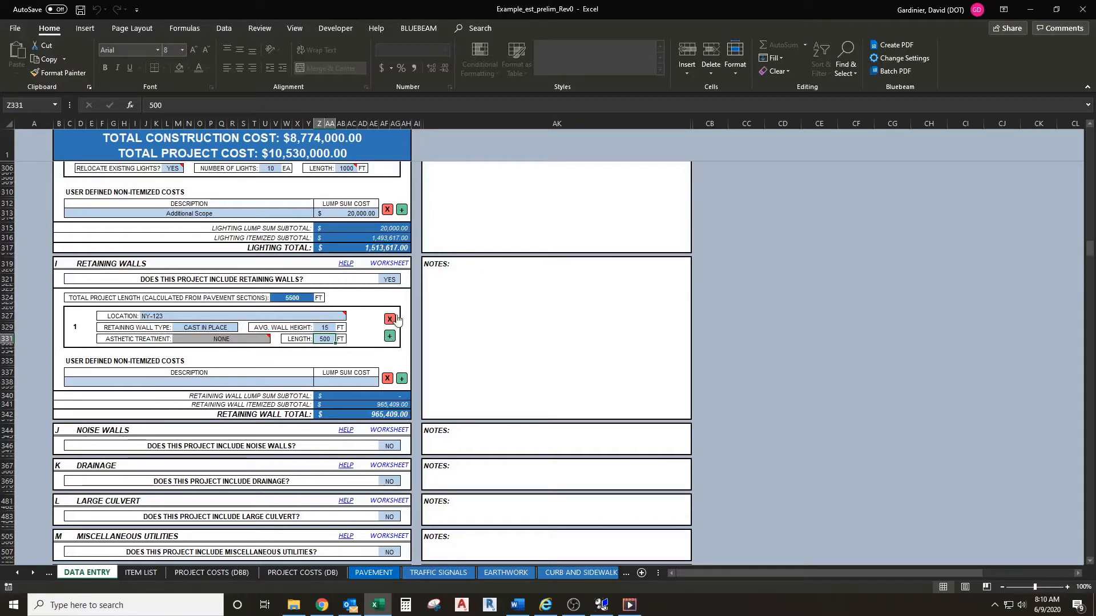
scroll(400, 331, "down", 1)
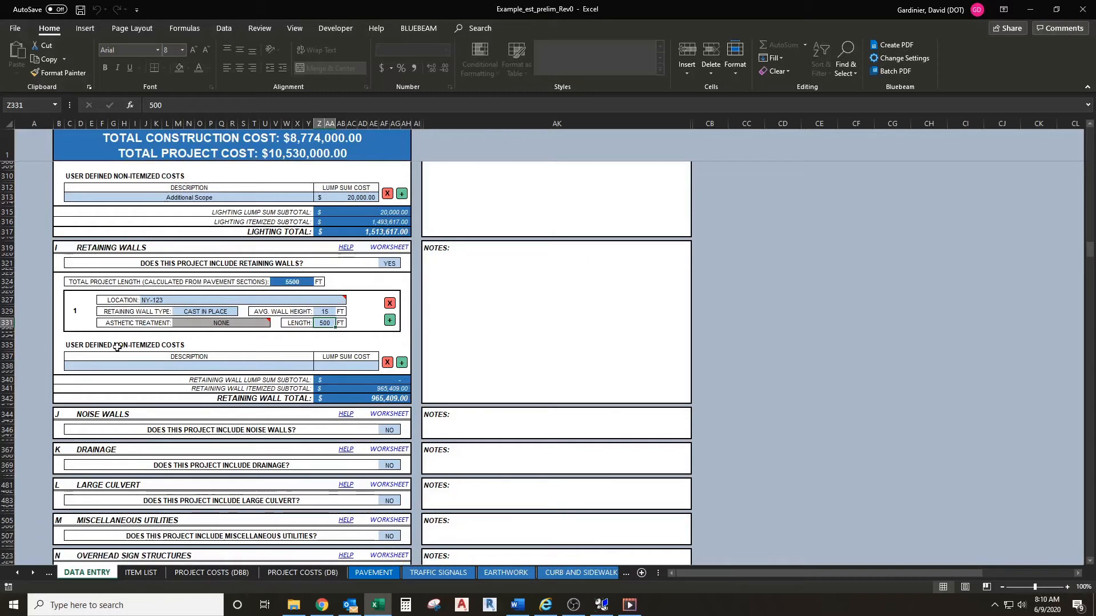
scroll(113, 341, "down", 1)
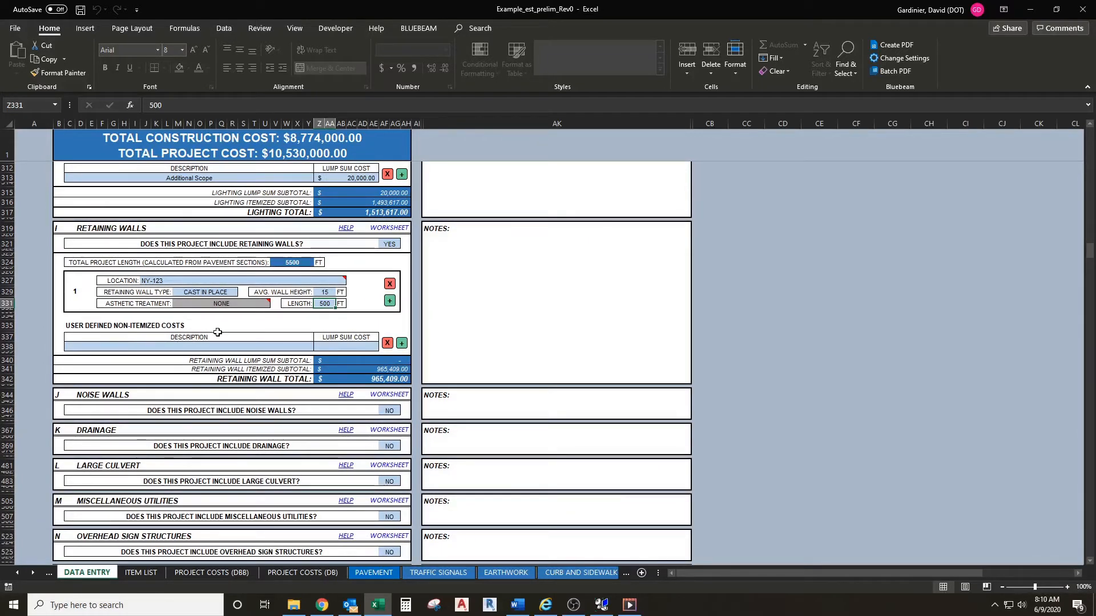
left_click(345, 346)
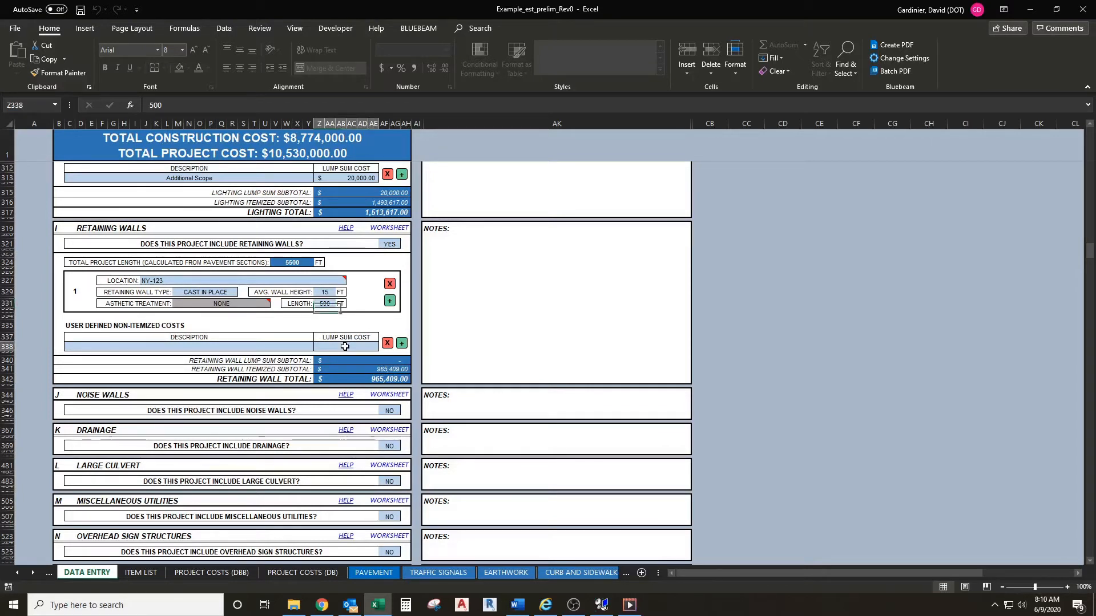
left_click(263, 351)
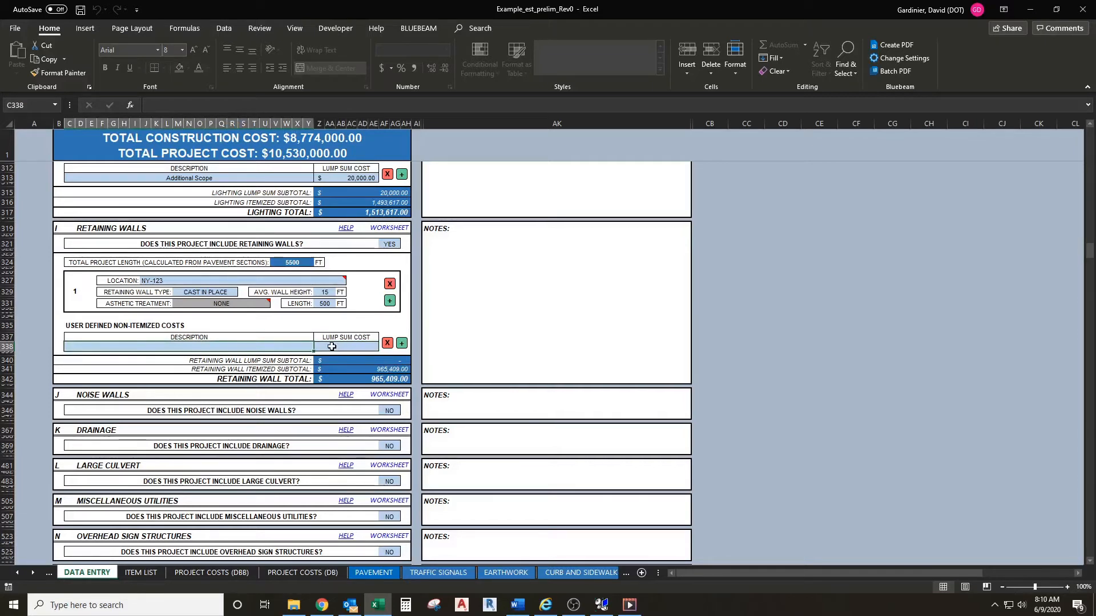
left_click(332, 347)
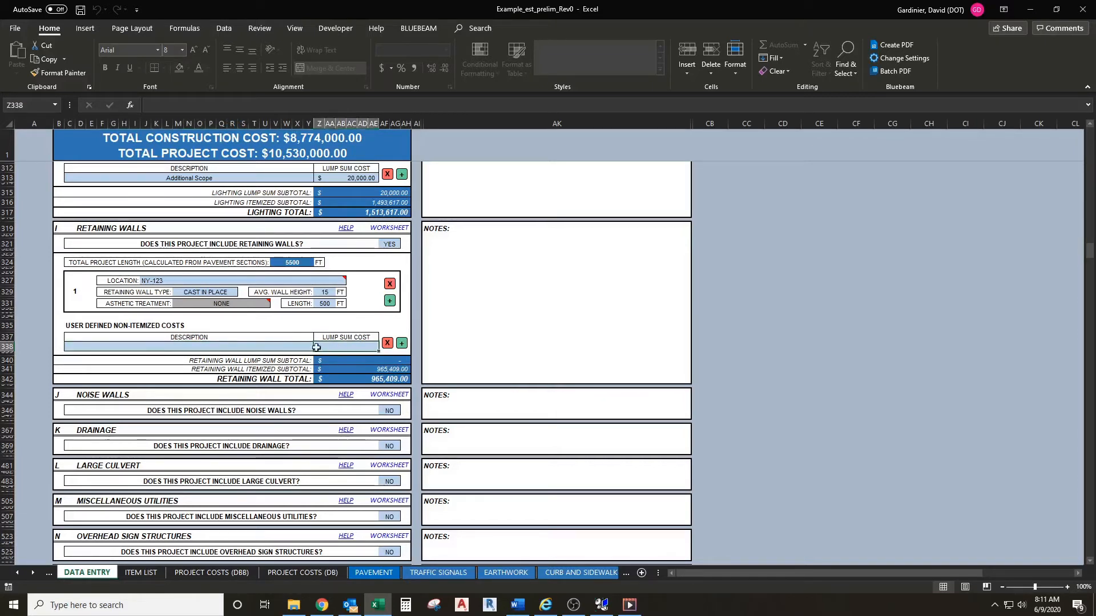
left_click(308, 347)
type("Add")
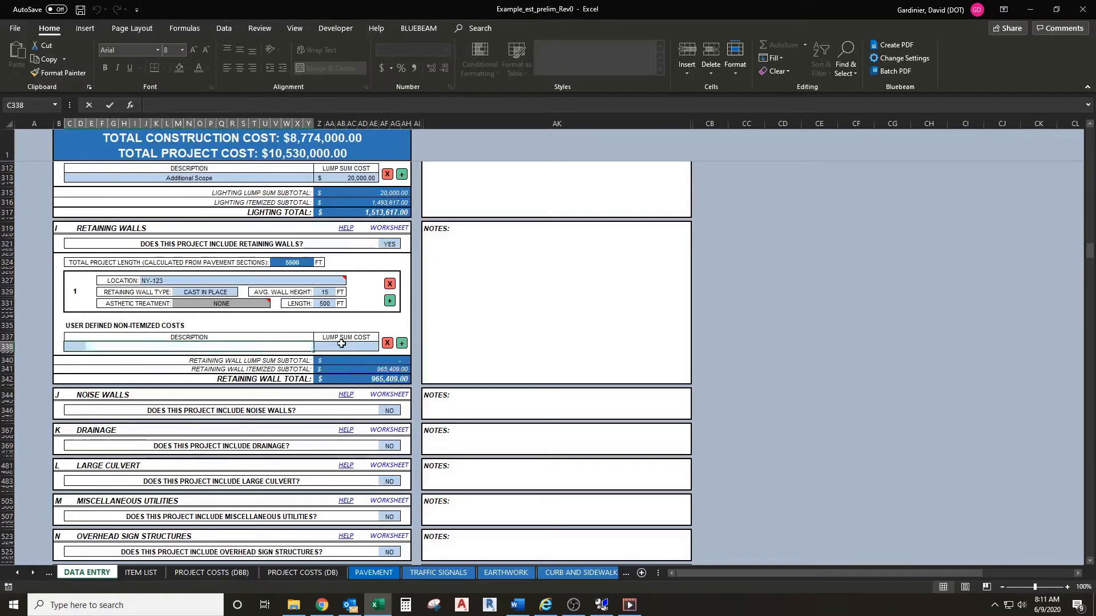
type("itional Scope")
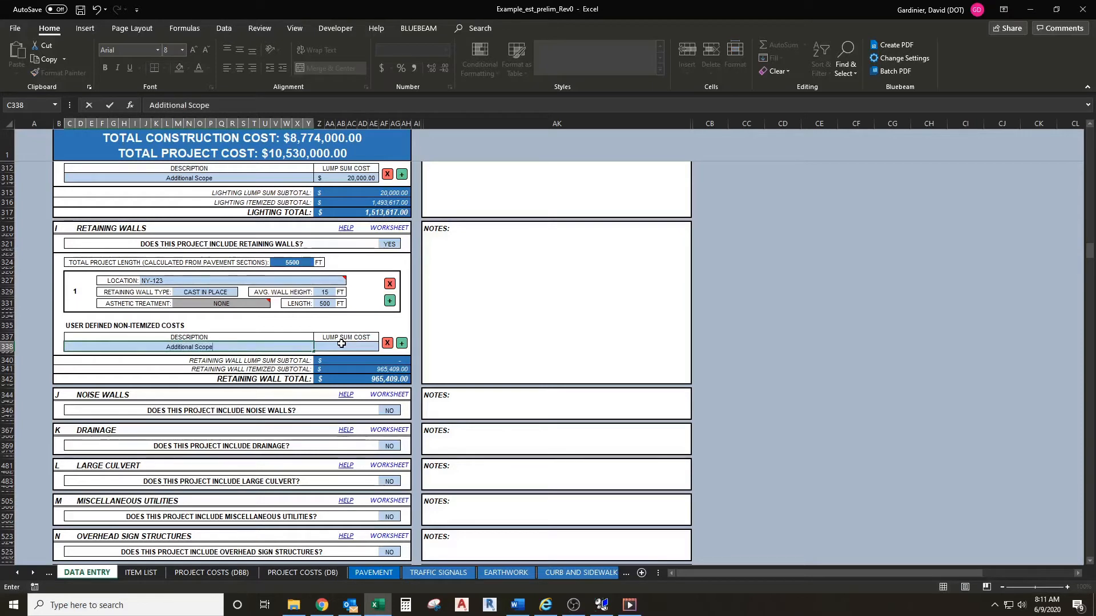
left_click(342, 344)
type("100")
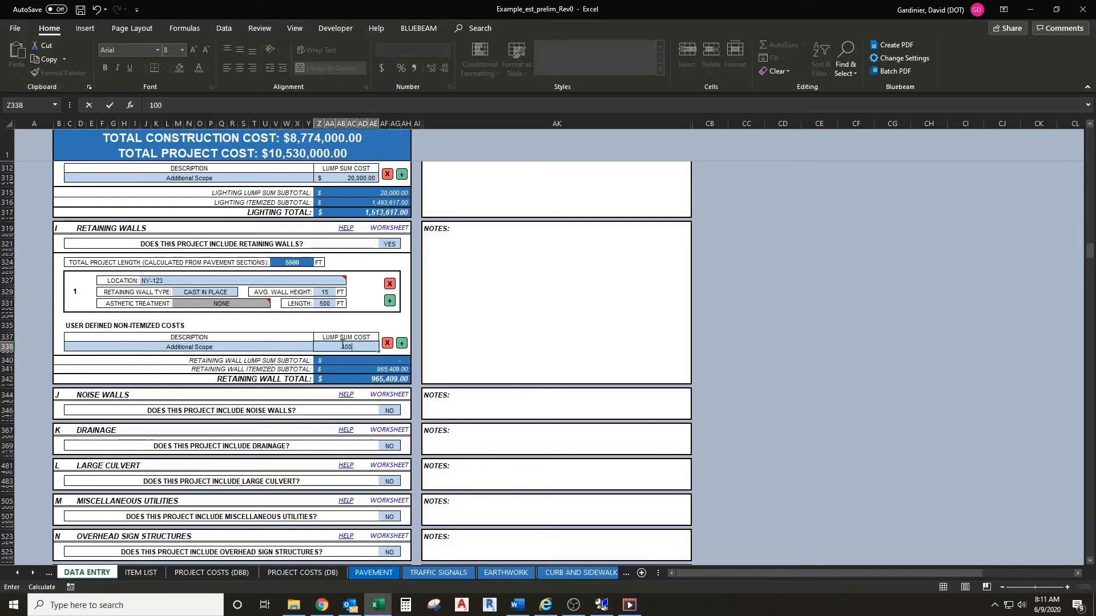
type("000")
key("Return")
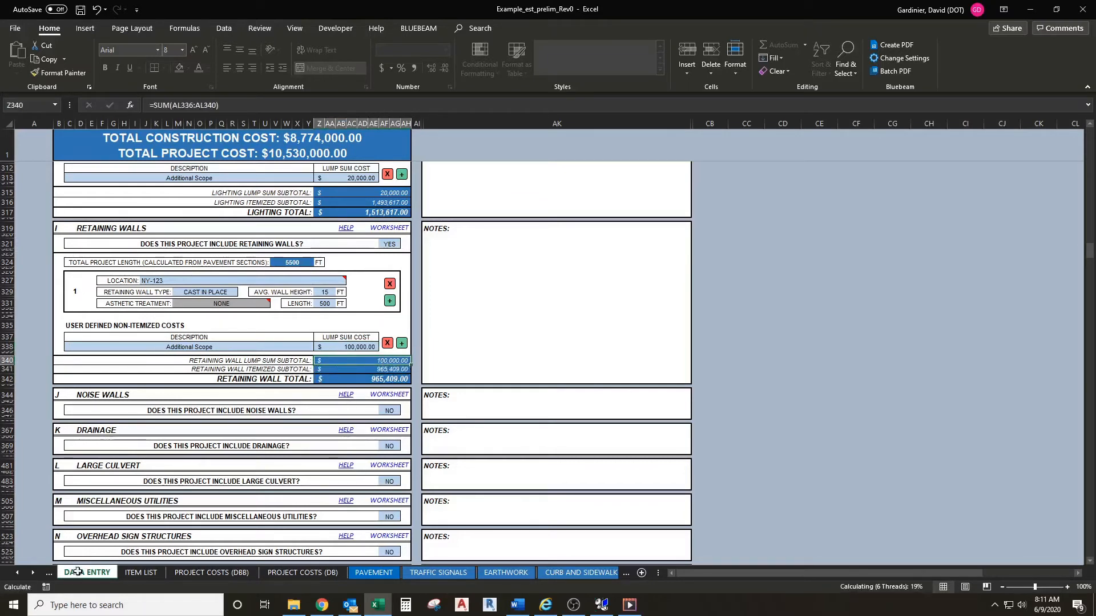
Step: Open the RETAINING WALL worksheet and bring the retaining wall 1 block into view
left_click(33, 573)
left_click(32, 573)
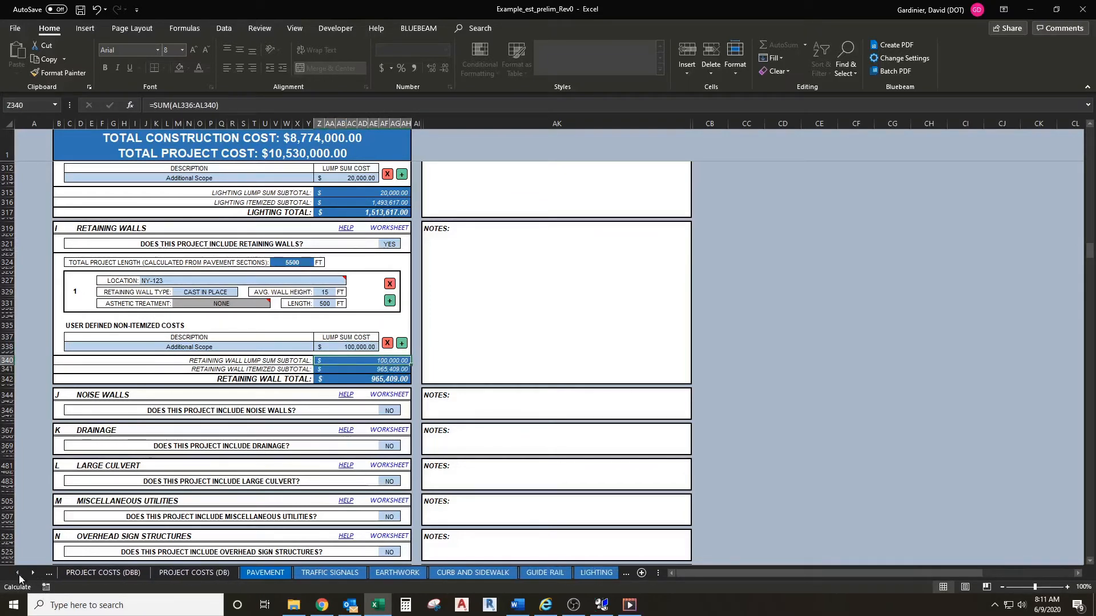
left_click(32, 574)
left_click(32, 575)
left_click(32, 574)
left_click(32, 574)
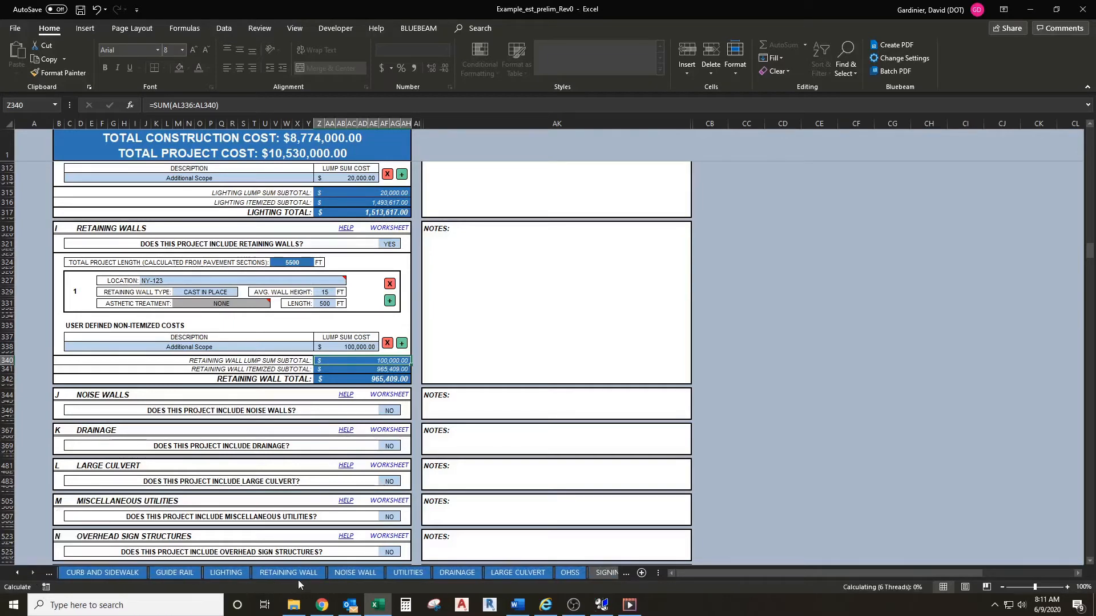
left_click(304, 576)
left_click(361, 372)
scroll(229, 379, "up", 5)
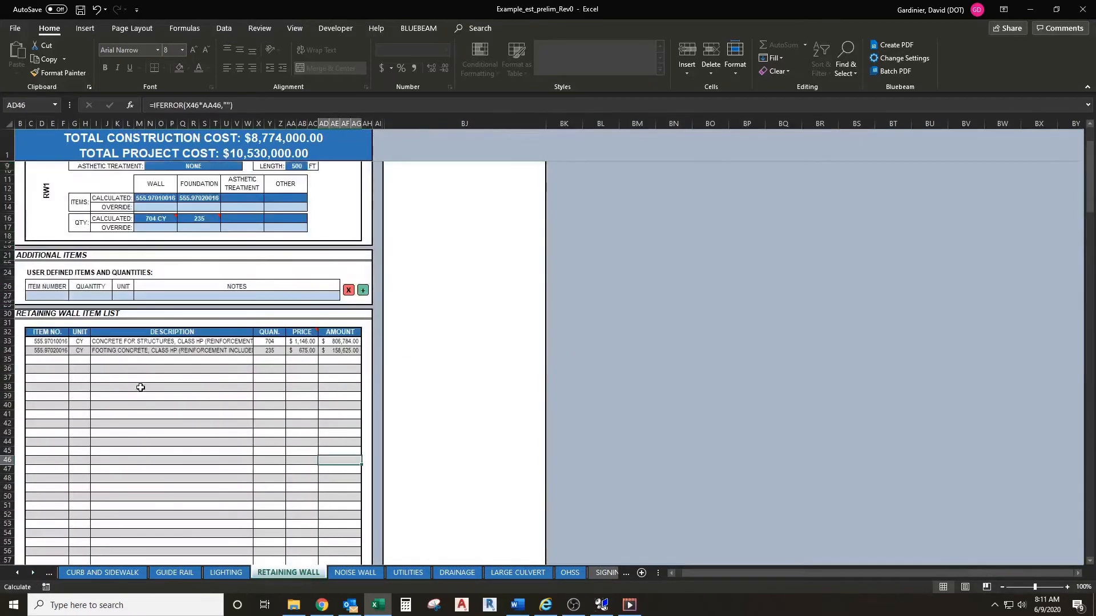
scroll(38, 201, "left", 1)
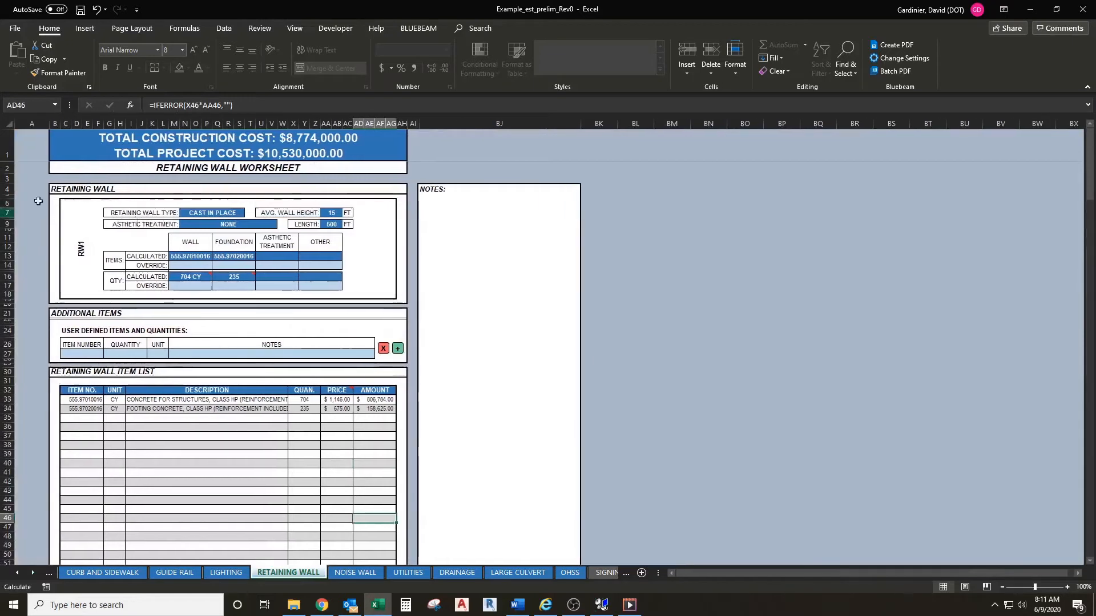
Step: Examine retaining wall 1's calculated items and quantities, the override cells, and the aesthetic treatment and other columns
left_click(105, 190)
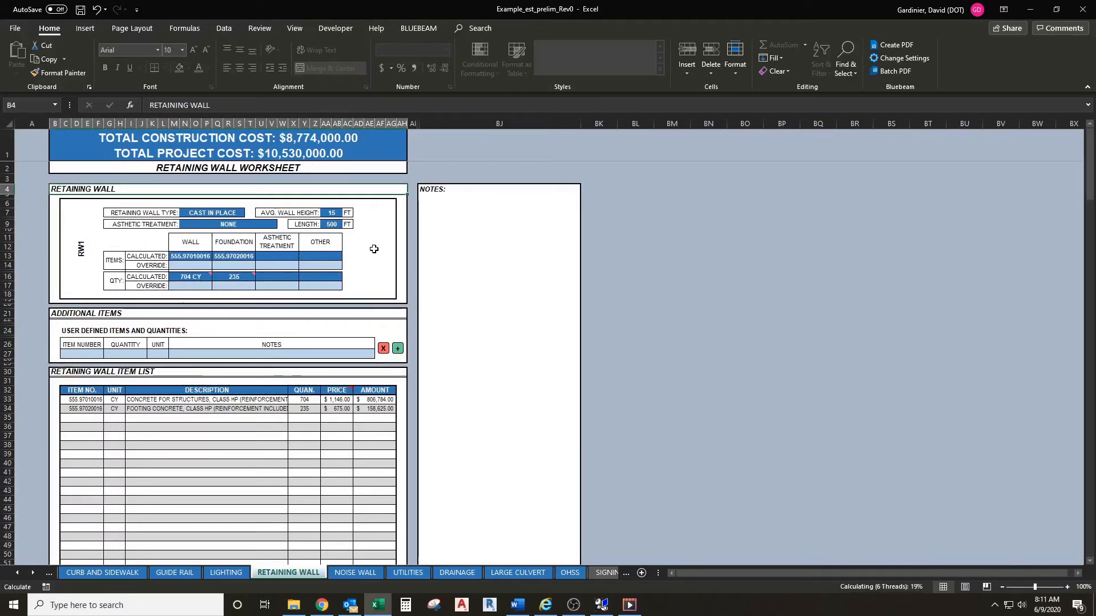
left_click(285, 265)
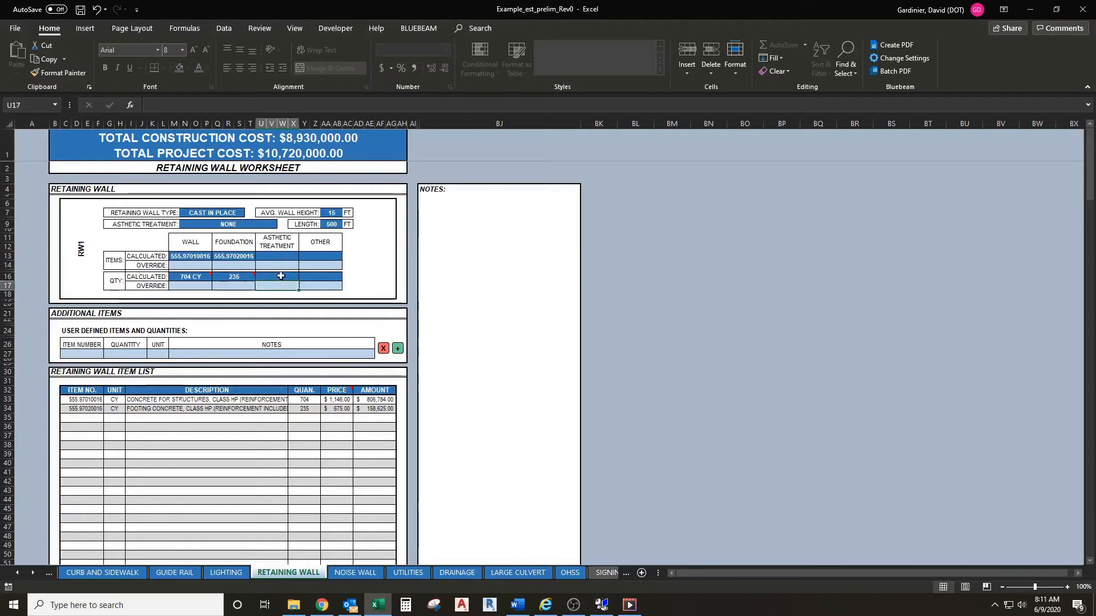
left_click(282, 286)
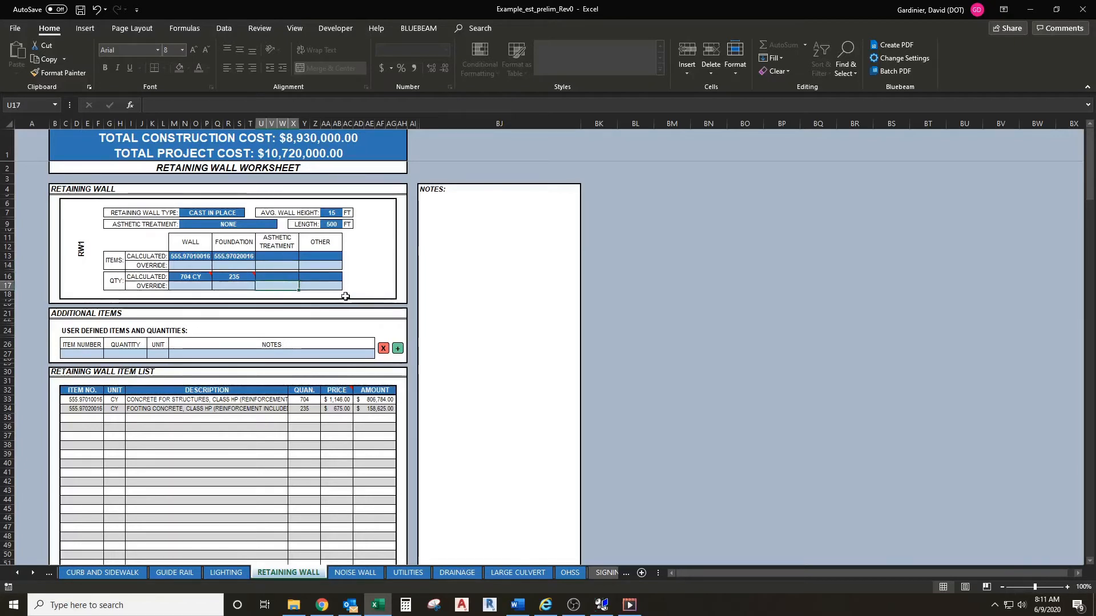
left_click(325, 244)
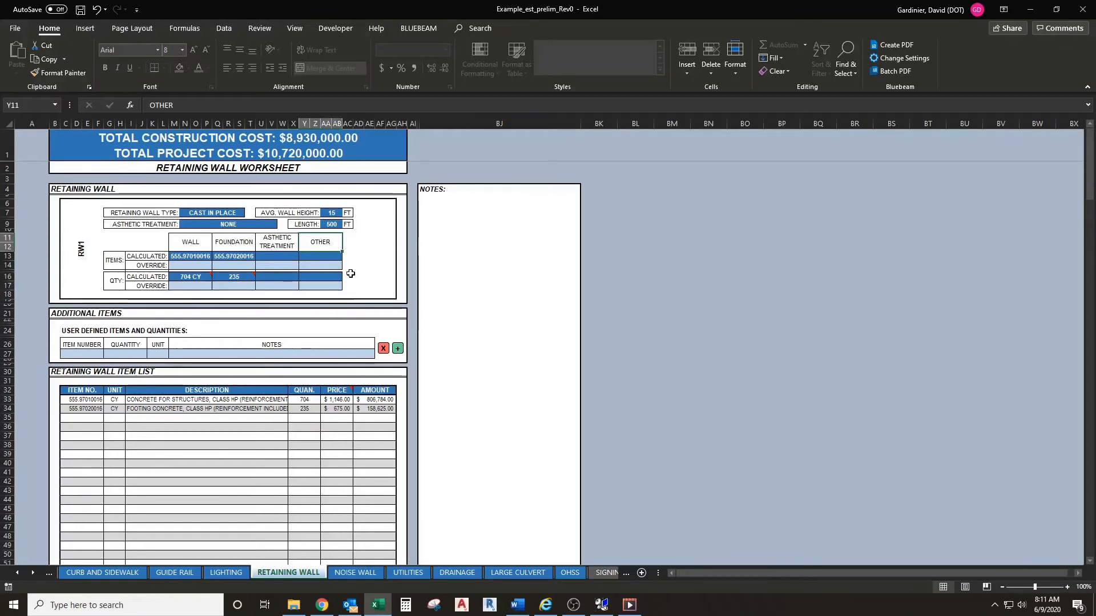
Step: Add a user-defined additional item to the retaining wall worksheet: item number 203.02, quantity 100, unit CY, notes "Excavation"
left_click(83, 354)
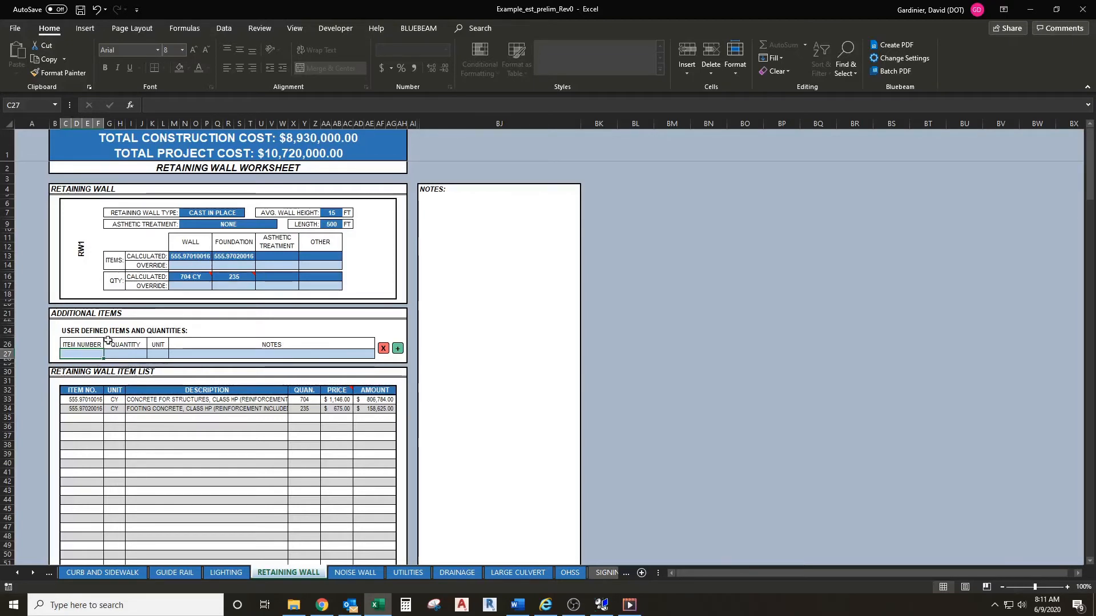
type("203.02")
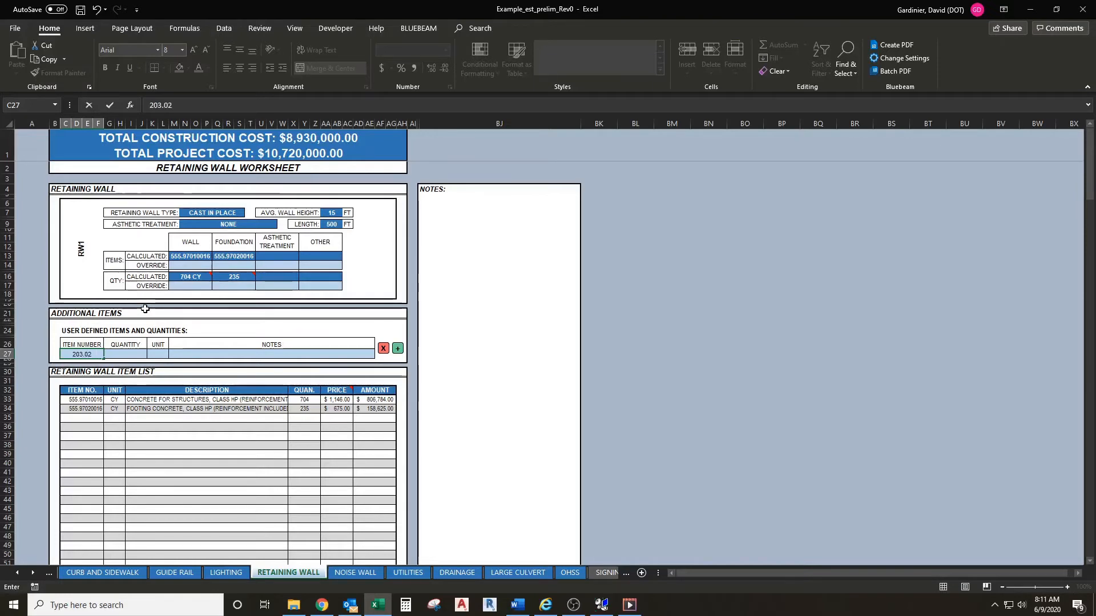
key("Tab")
type("100")
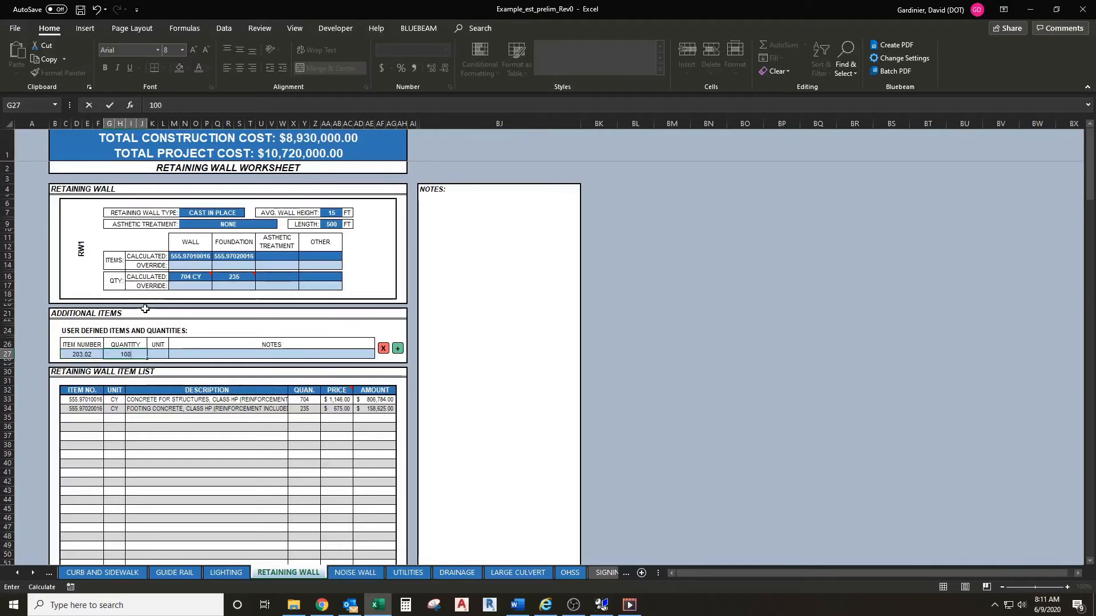
key("Tab")
type("CY")
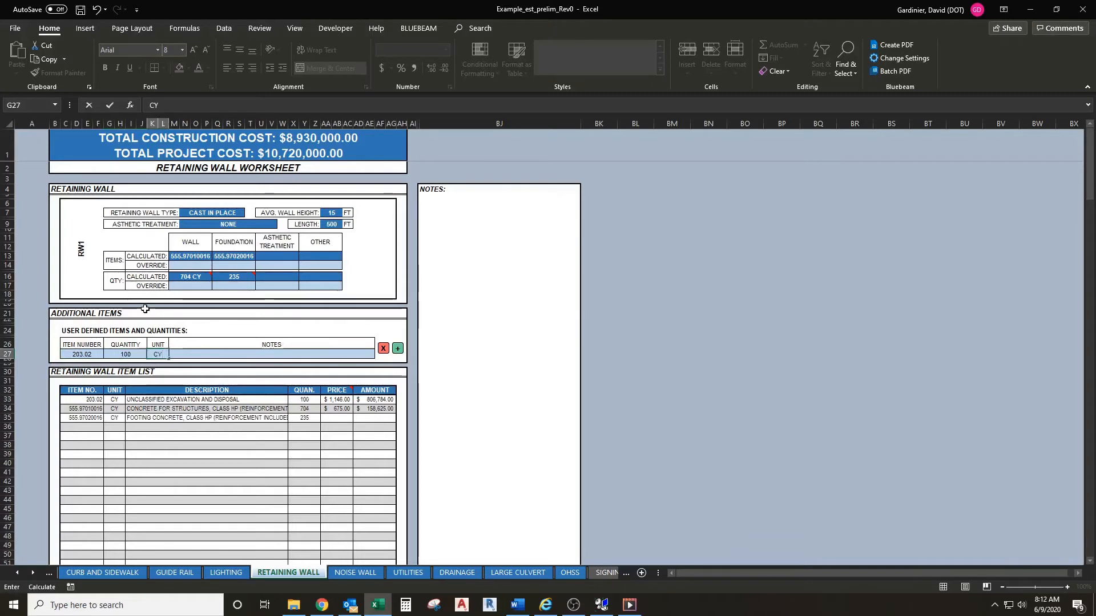
key("Tab")
type("Excava")
type("on")
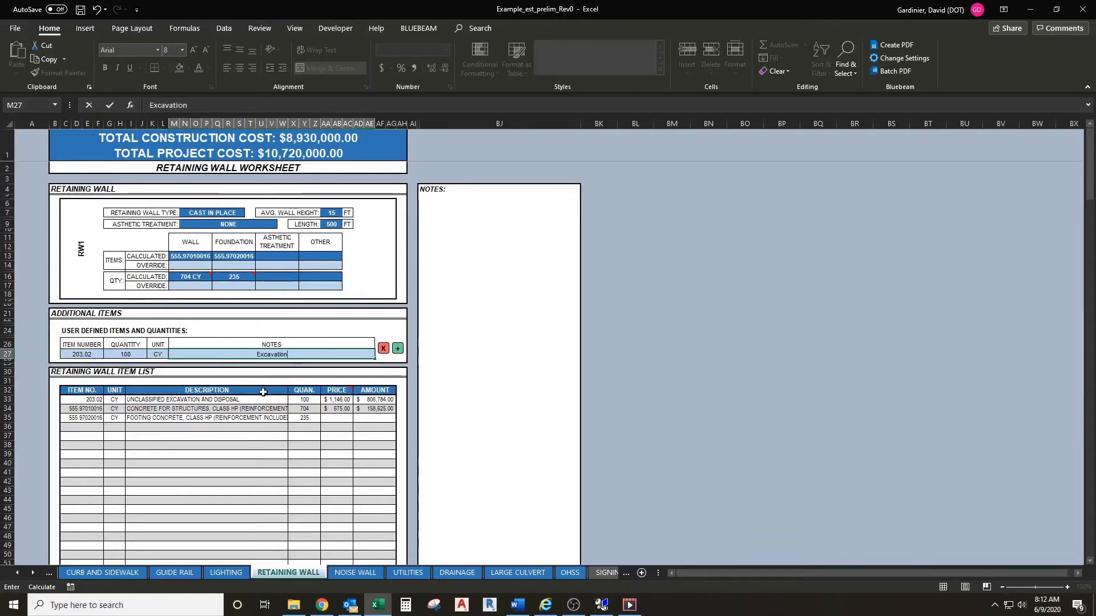
left_click(84, 401)
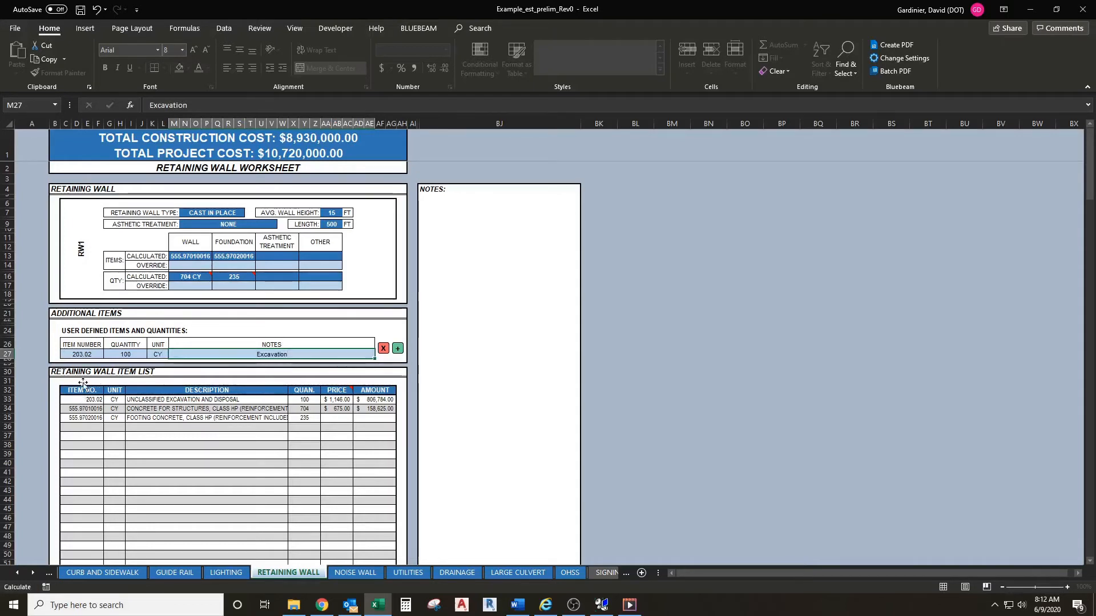
Step: Review the retaining wall item list with its prices and amounts, down to the retaining wall total
left_click(71, 372)
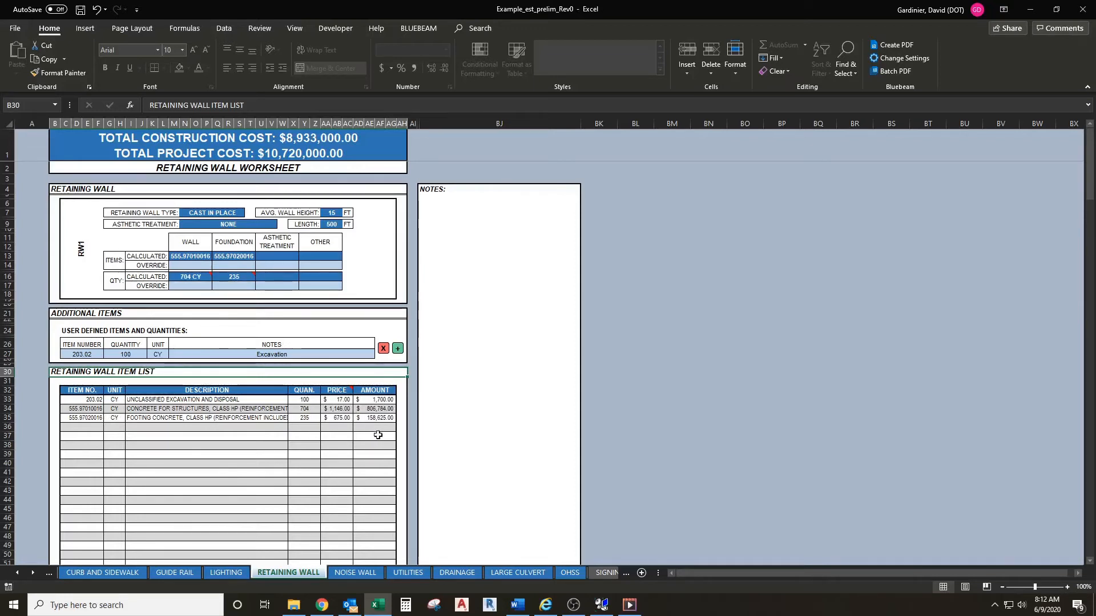
scroll(357, 426, "down", 6)
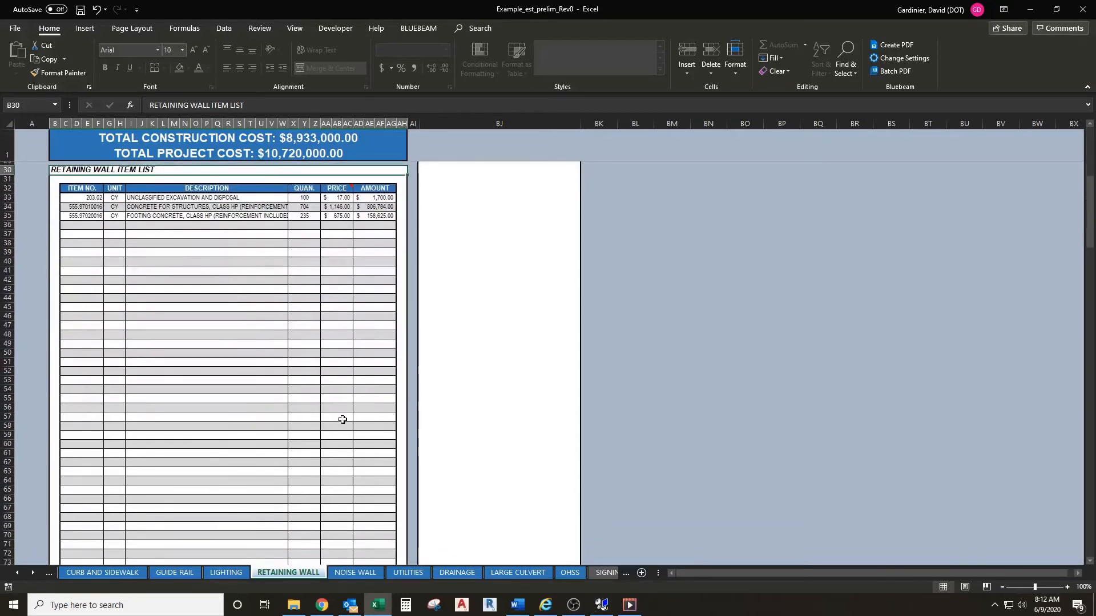
scroll(343, 419, "down", 7)
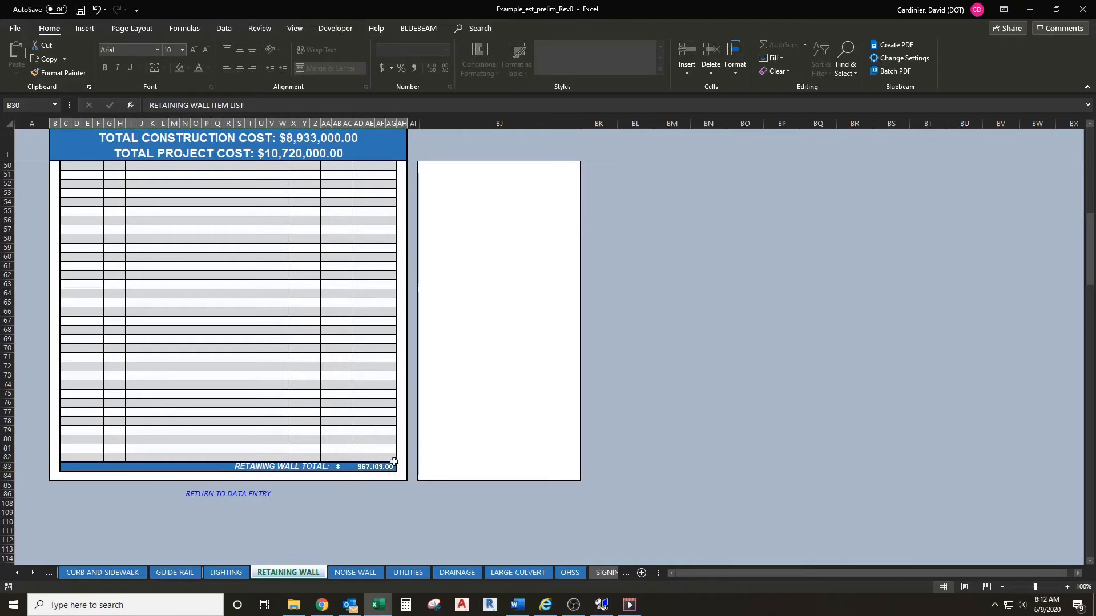
Step: Return to the DATA ENTRY sheet and check the retaining wall itemized subtotal and overall total
left_click(258, 498)
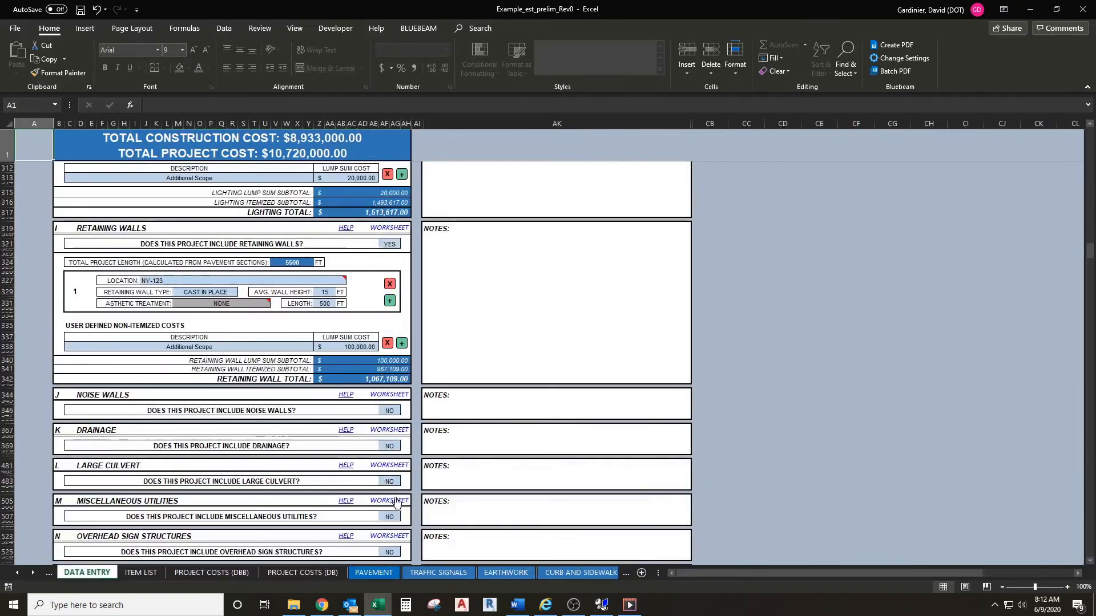
left_click(371, 369)
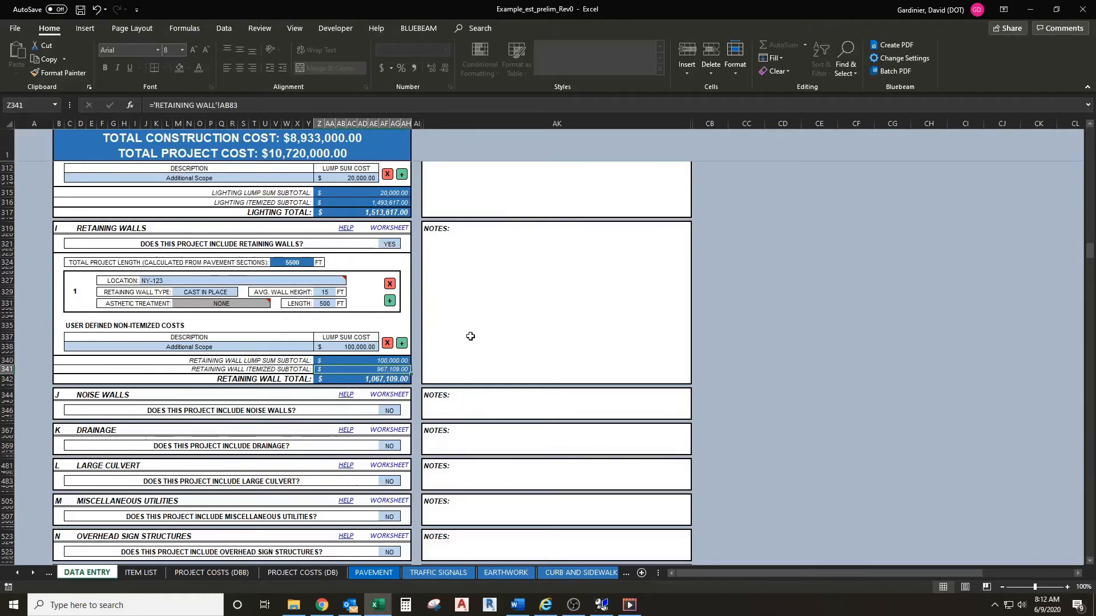
left_click(393, 379)
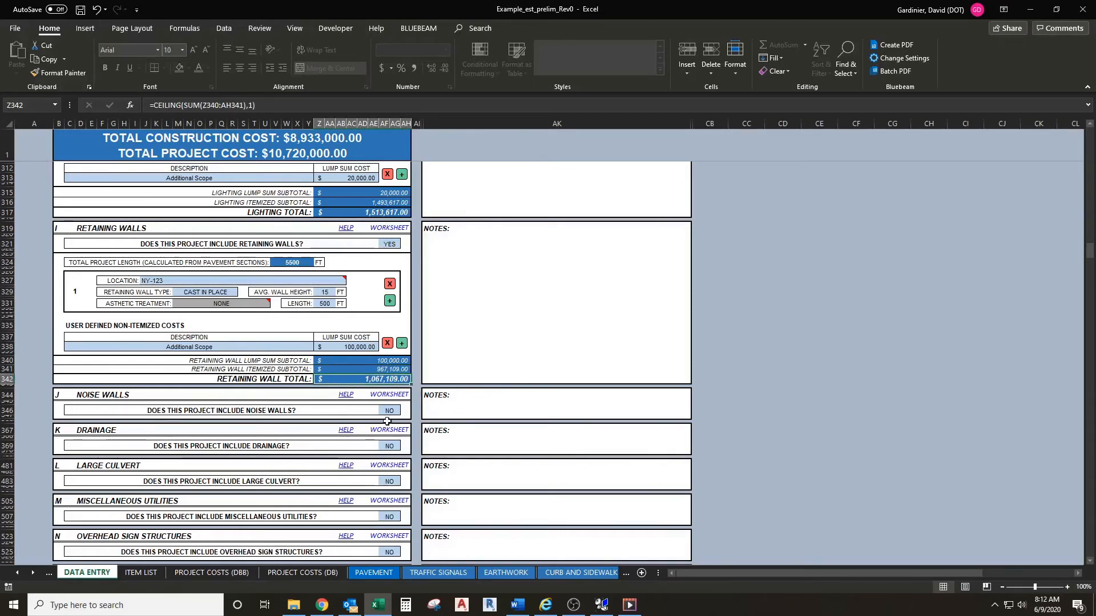
Step: Set the question of whether the project includes noise walls to YES
left_click(389, 410)
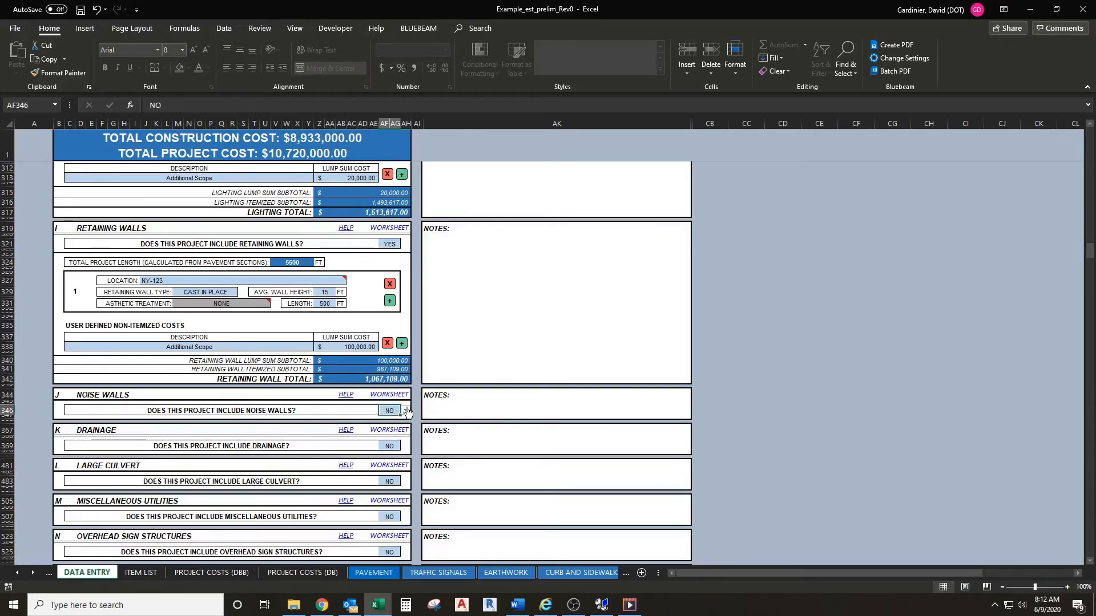
left_click(407, 410)
left_click(402, 420)
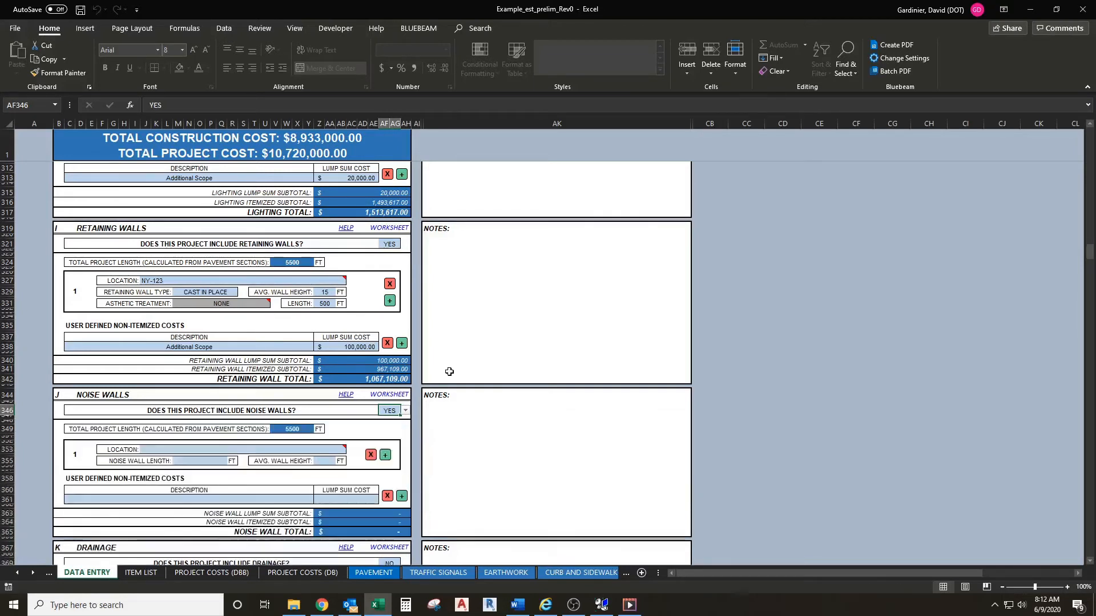
Step: Set the location of noise wall 1 to NY-123
scroll(468, 342, "down", 1)
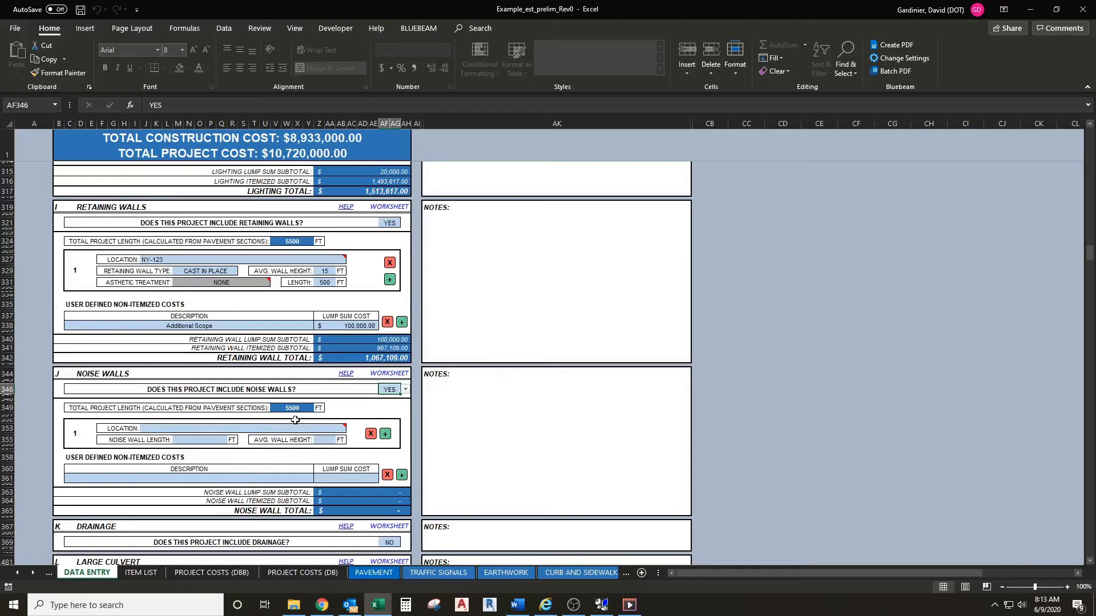
left_click(210, 432)
key("alt+Down")
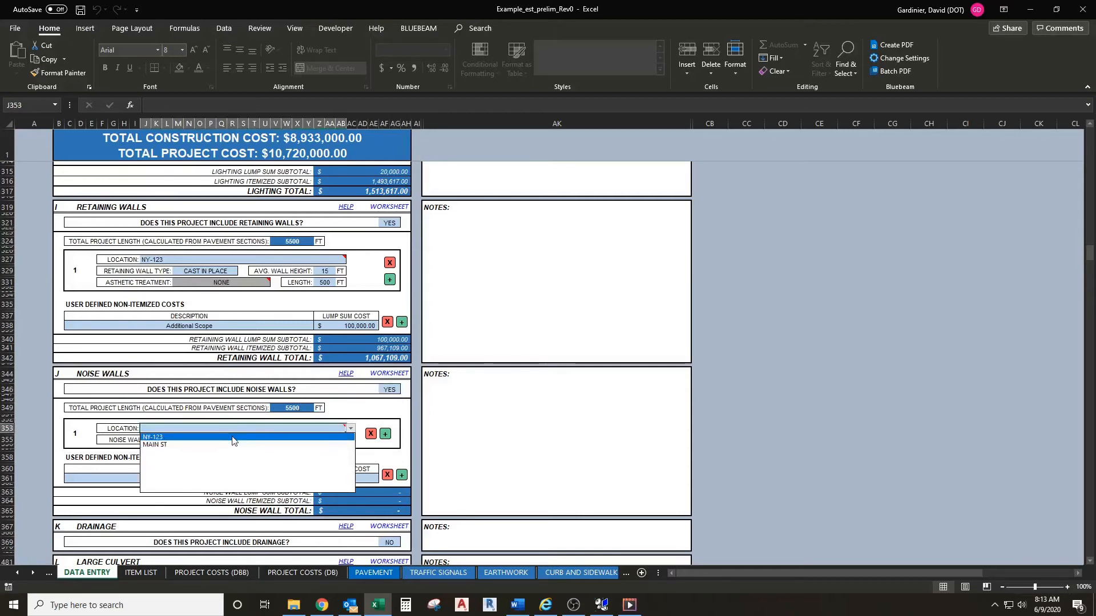
left_click(233, 437)
left_click(181, 409)
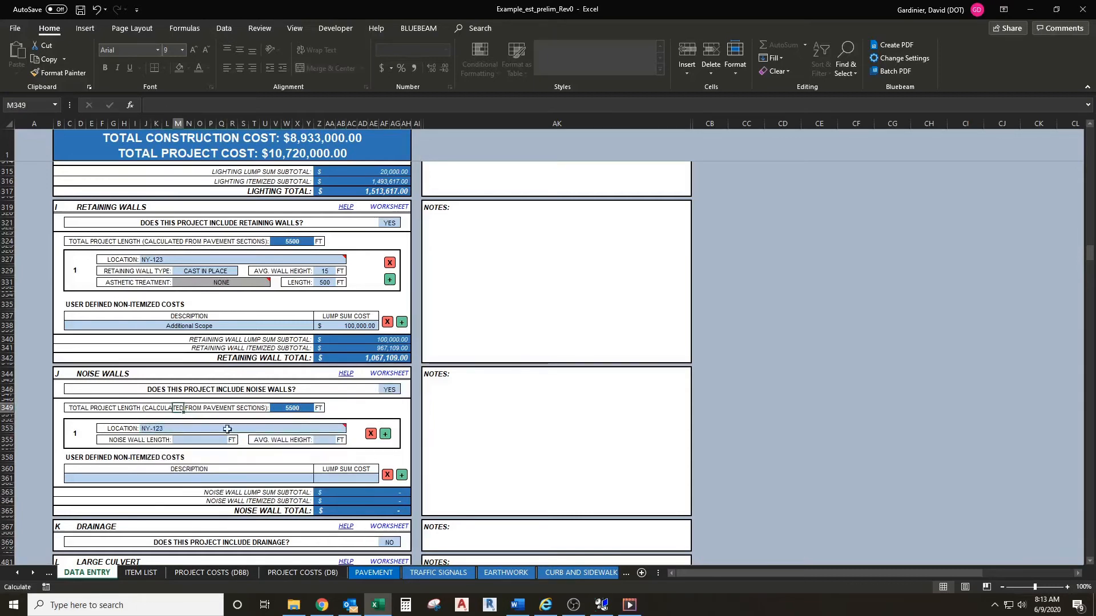
Step: Set noise wall 1's length to 1000 ft and its average wall height to 20 ft
left_click(195, 438)
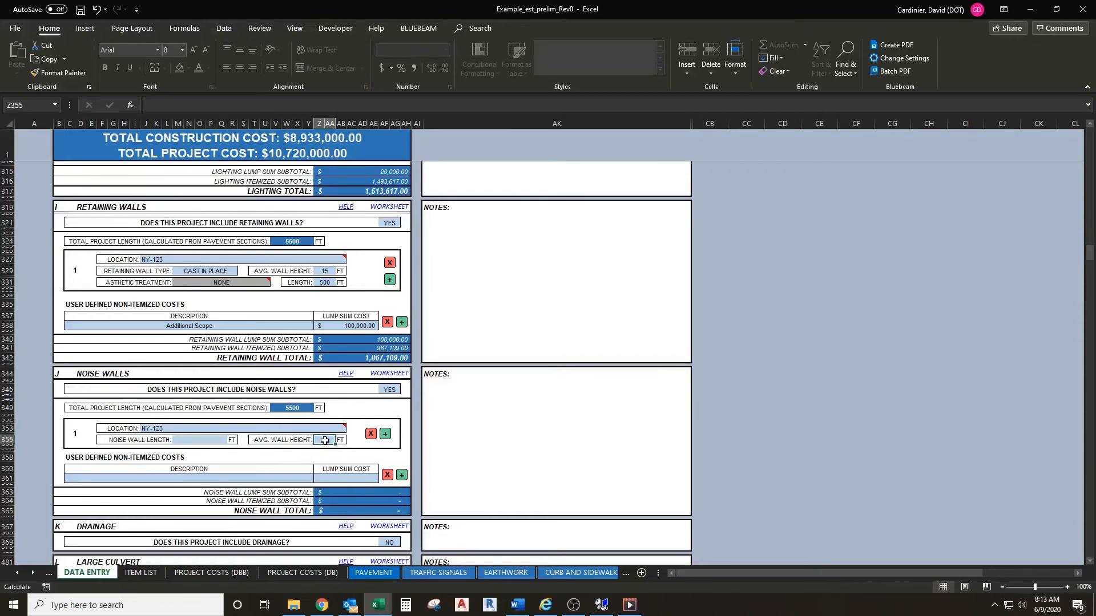
type("10")
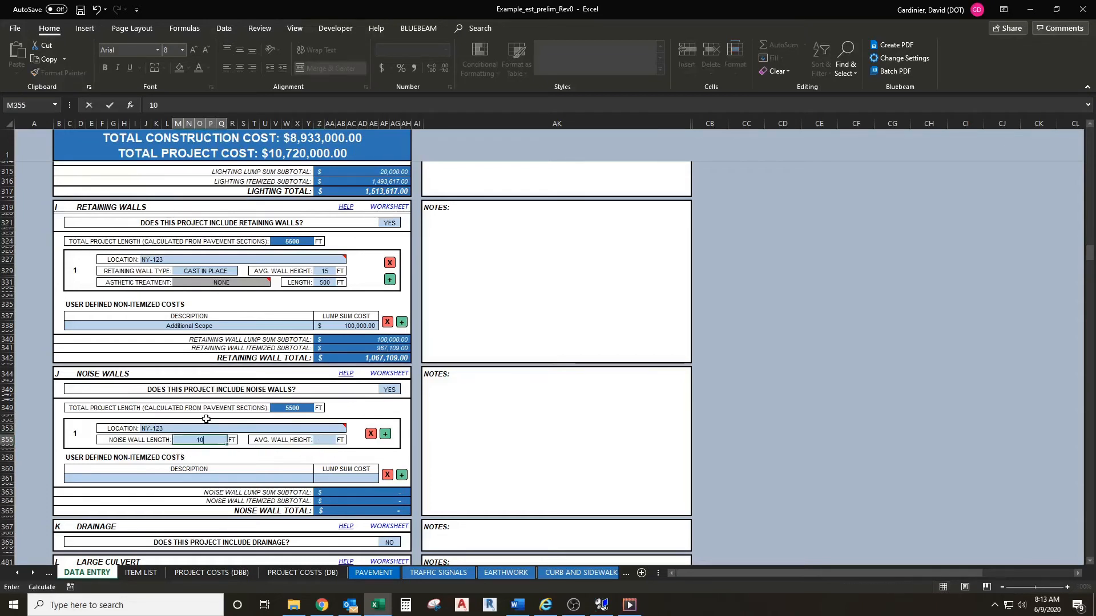
type("00")
key("Tab")
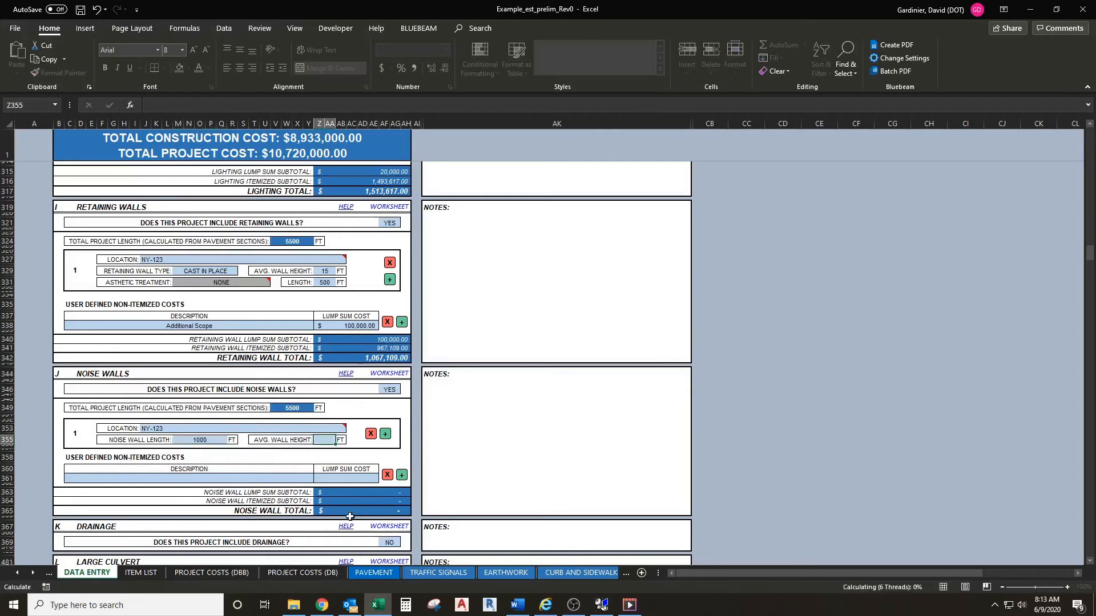
type("20")
left_click(311, 453)
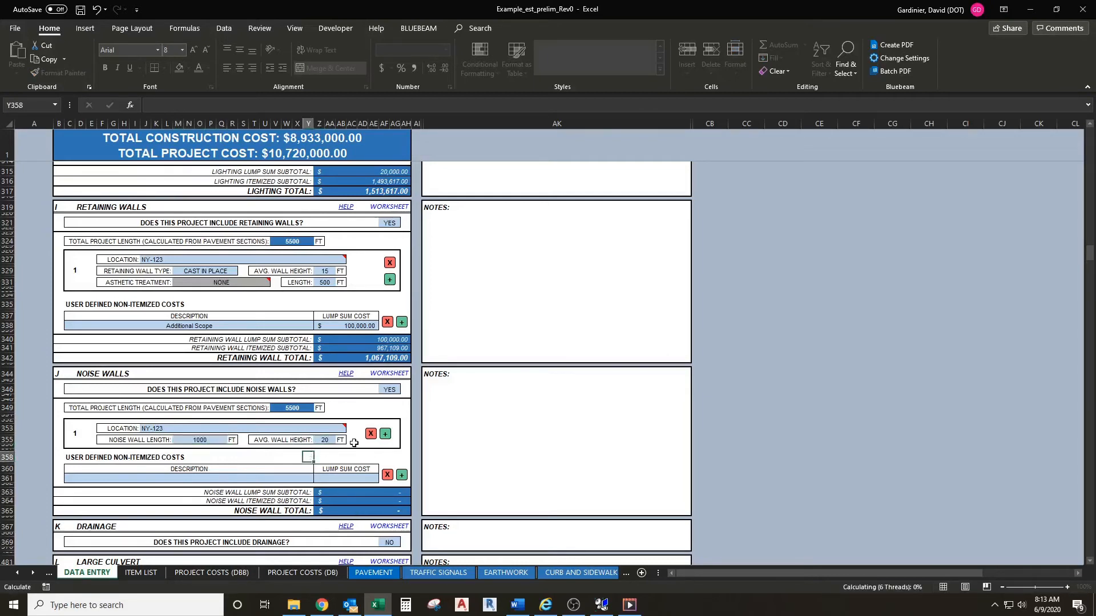
Step: Open the NOISE WALL worksheet
scroll(272, 437, "down", 1)
scroll(273, 436, "down", 1)
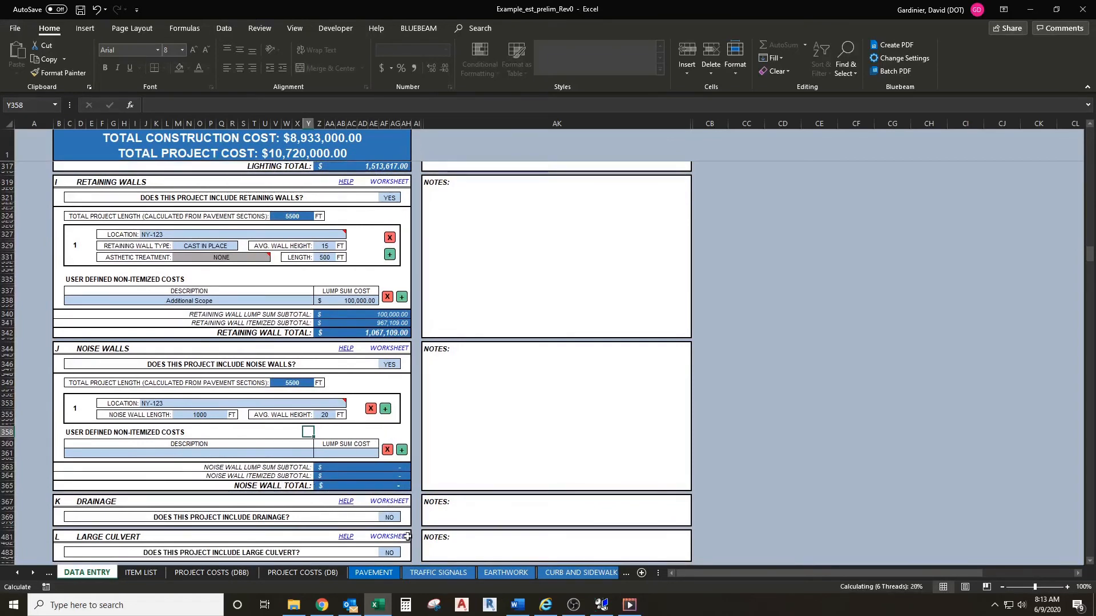
left_click(35, 573)
left_click(34, 573)
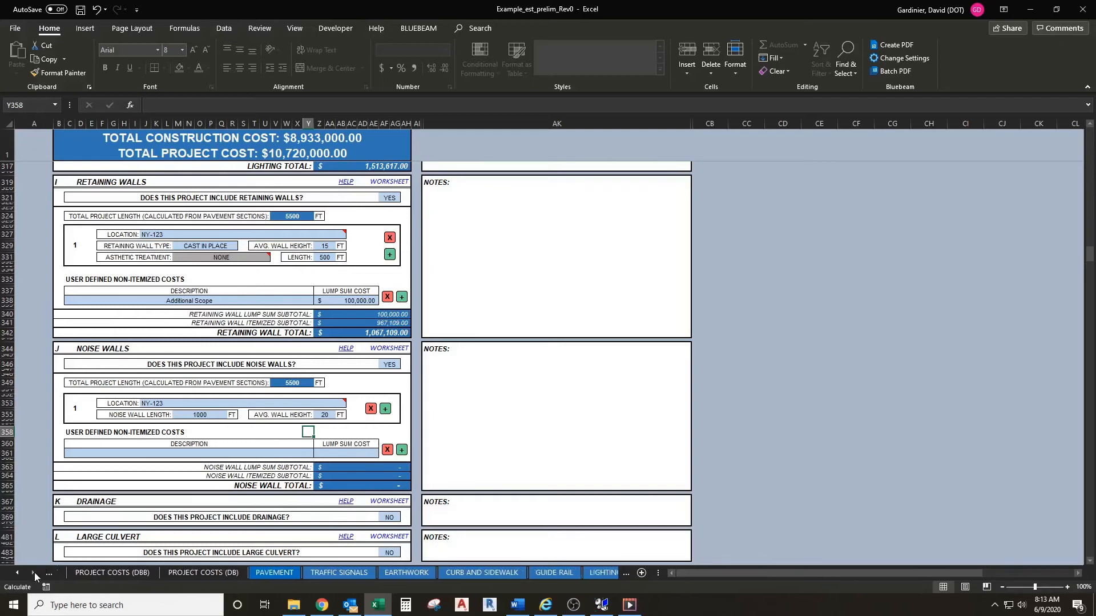
left_click(34, 573)
left_click(34, 573)
left_click(35, 573)
left_click(35, 573)
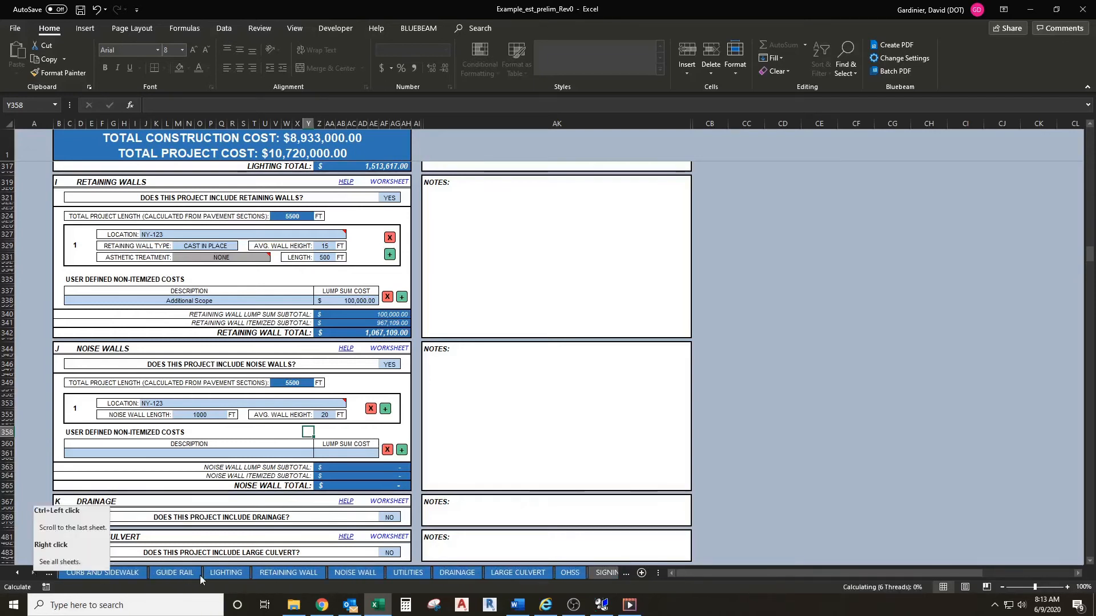
left_click(339, 573)
Step: Examine the calculated item number and quantity in the noise wall block of the worksheet
left_click(461, 282)
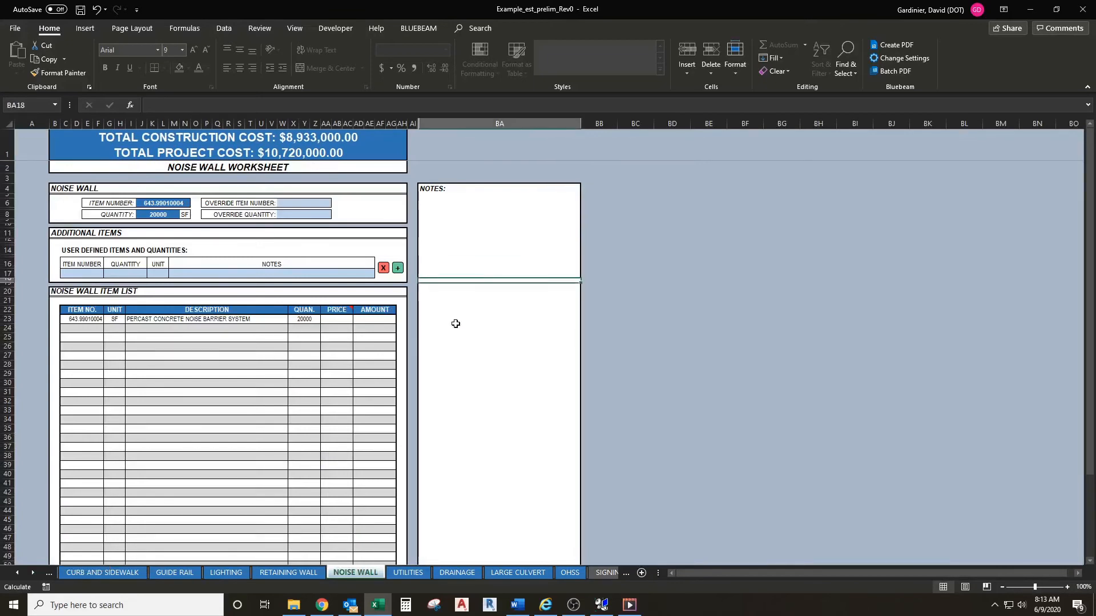
left_click(170, 204)
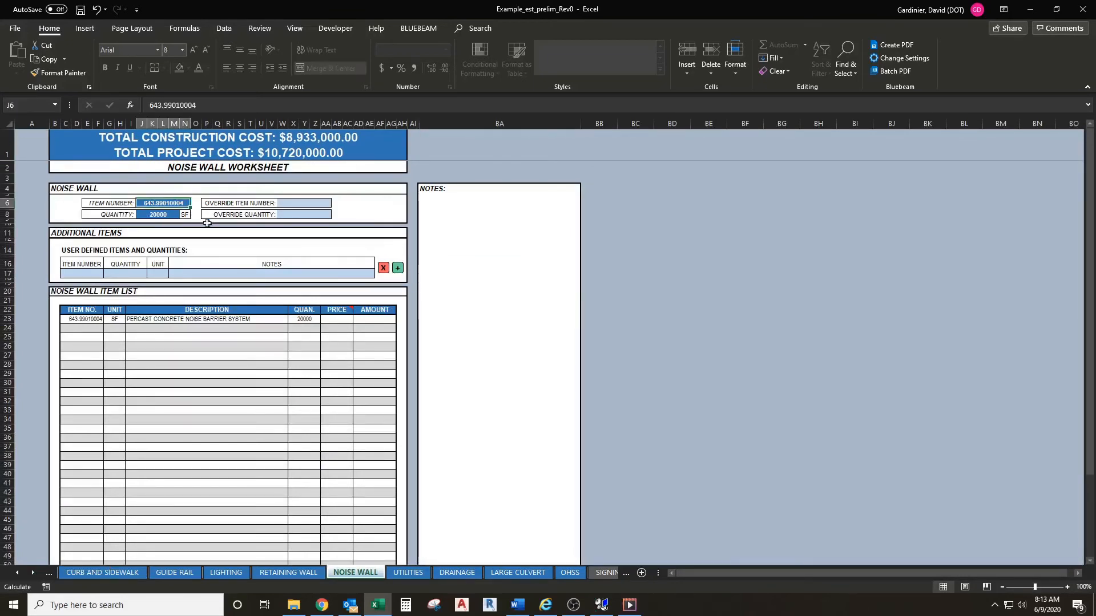
left_click(175, 215)
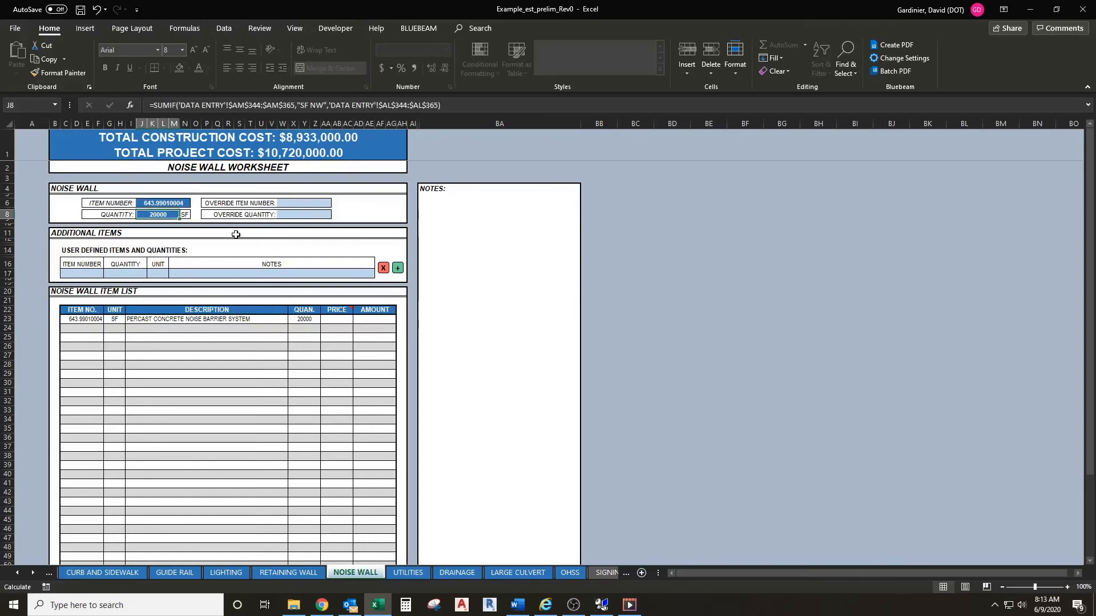
Step: Examine the item number override field and look through the noise wall item list on the worksheet
left_click(292, 205)
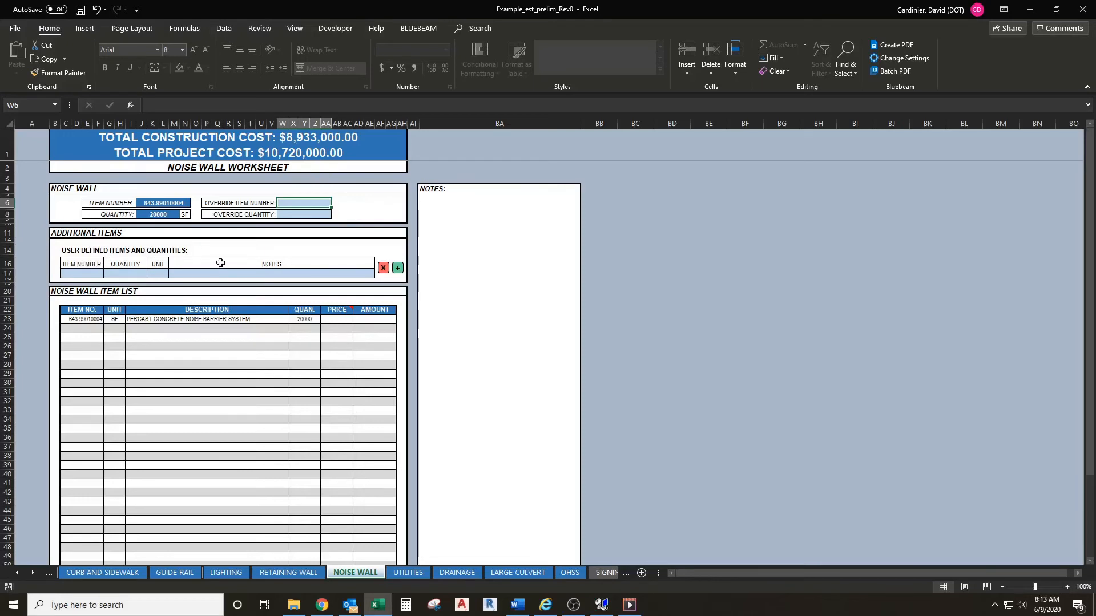
scroll(220, 262, "down", 1)
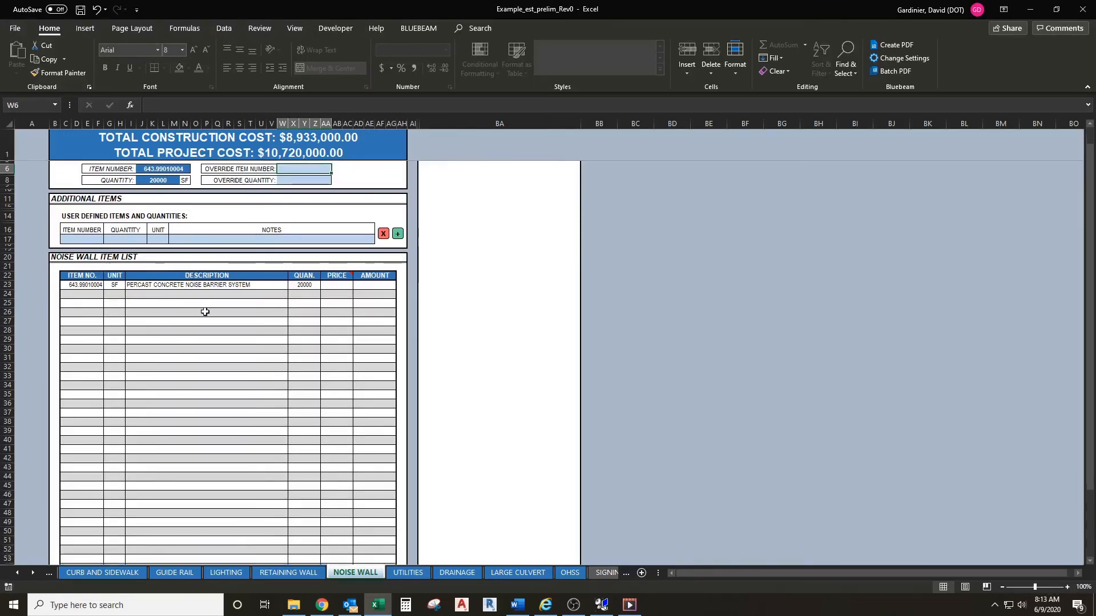
scroll(205, 312, "down", 3)
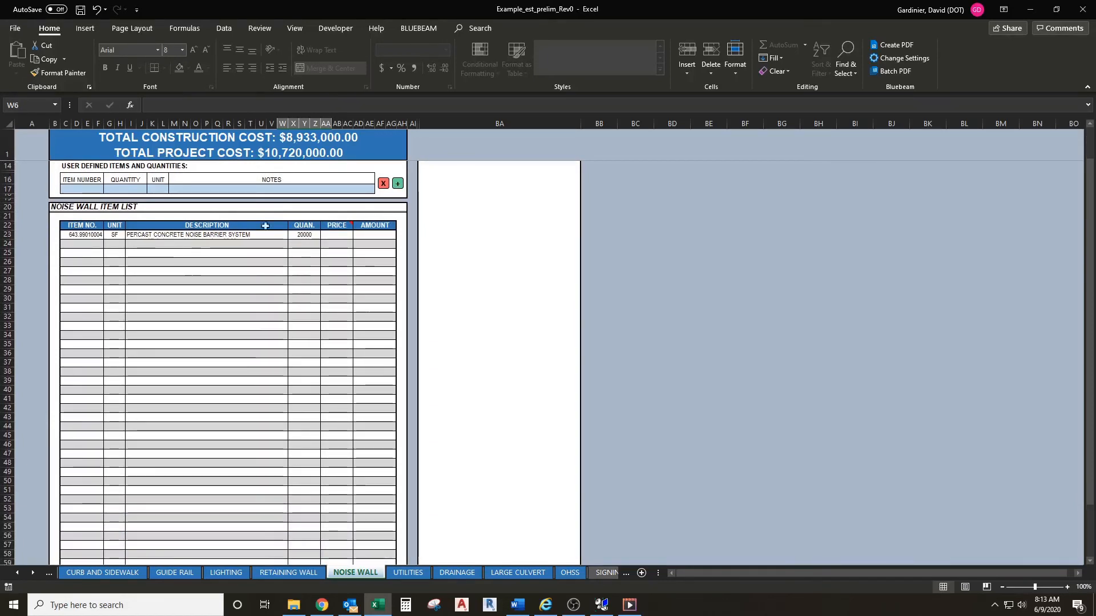
scroll(302, 309, "down", 5)
scroll(303, 310, "up", 9)
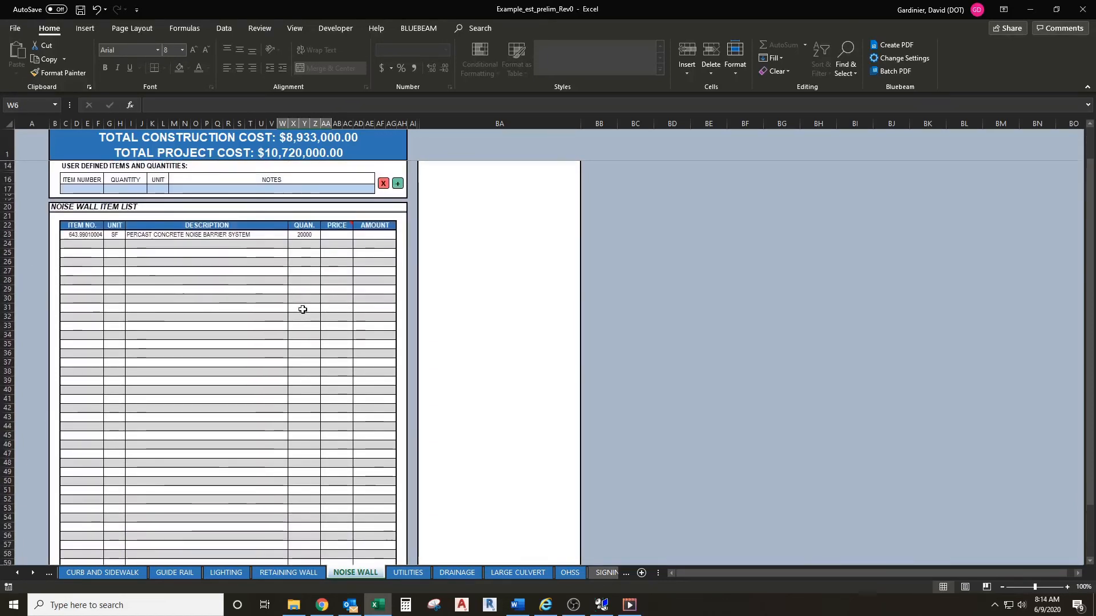
scroll(295, 303, "down", 10)
scroll(266, 525, "up", 2)
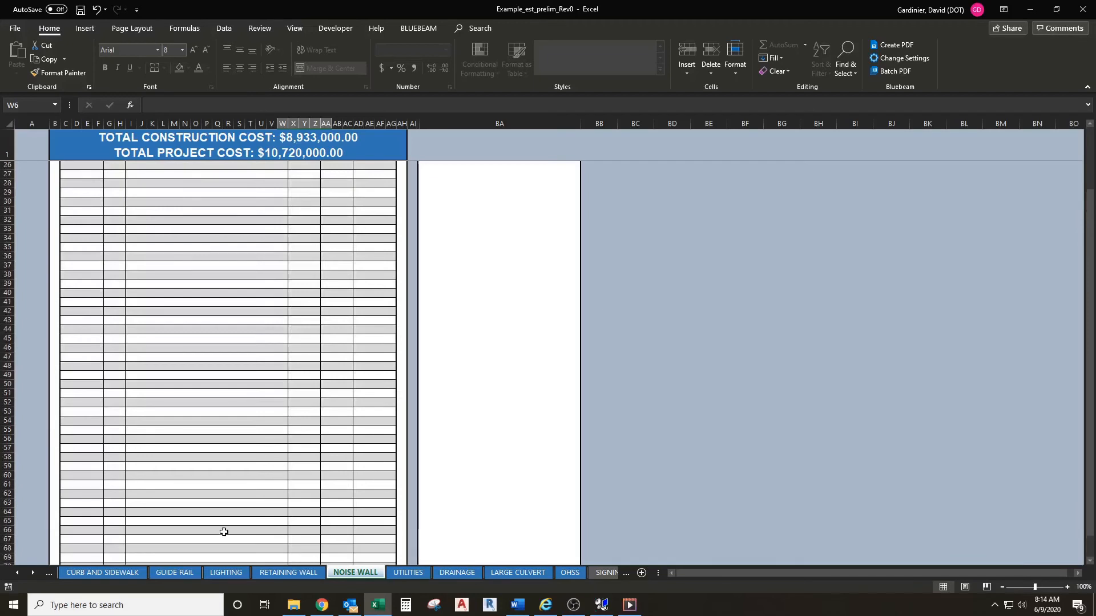
scroll(244, 379, "up", 3)
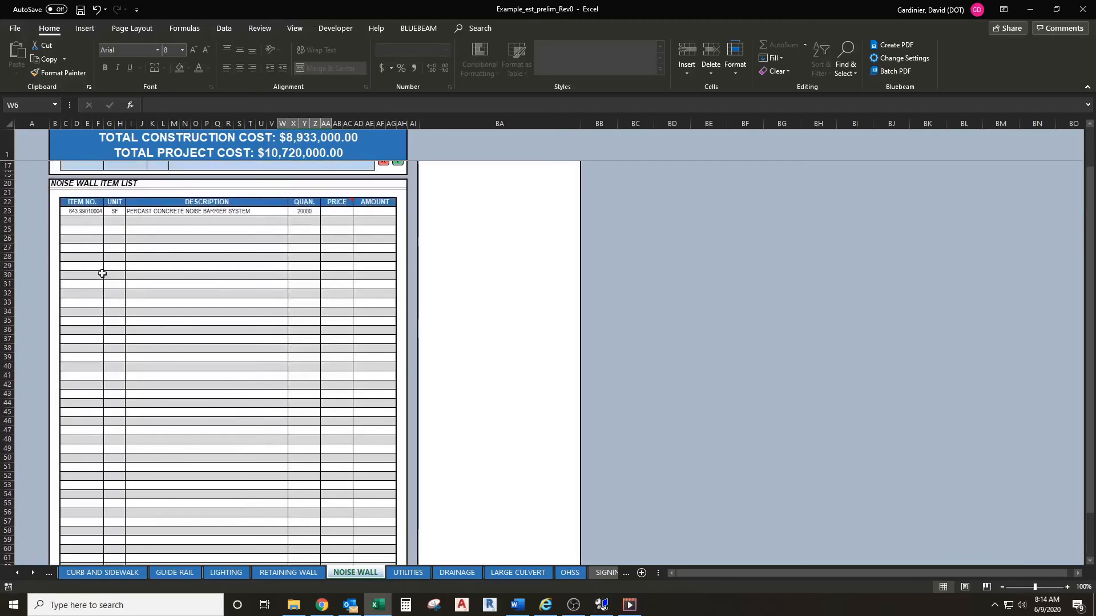
Step: Inspect the price, description and item number cells of the noise barrier row in the noise wall item list
left_click(334, 211)
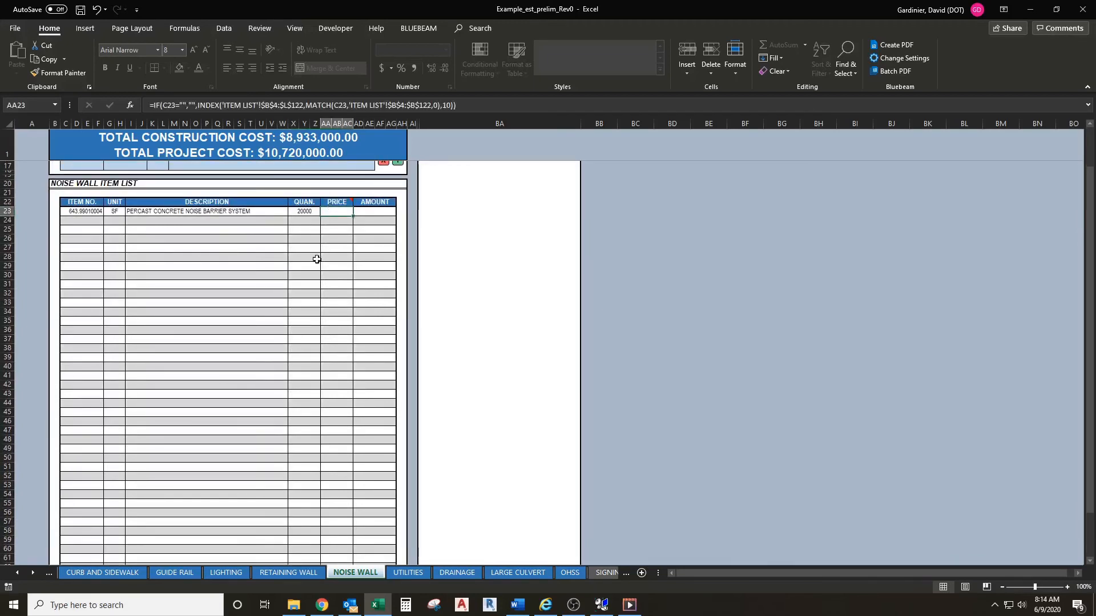
left_click(255, 212)
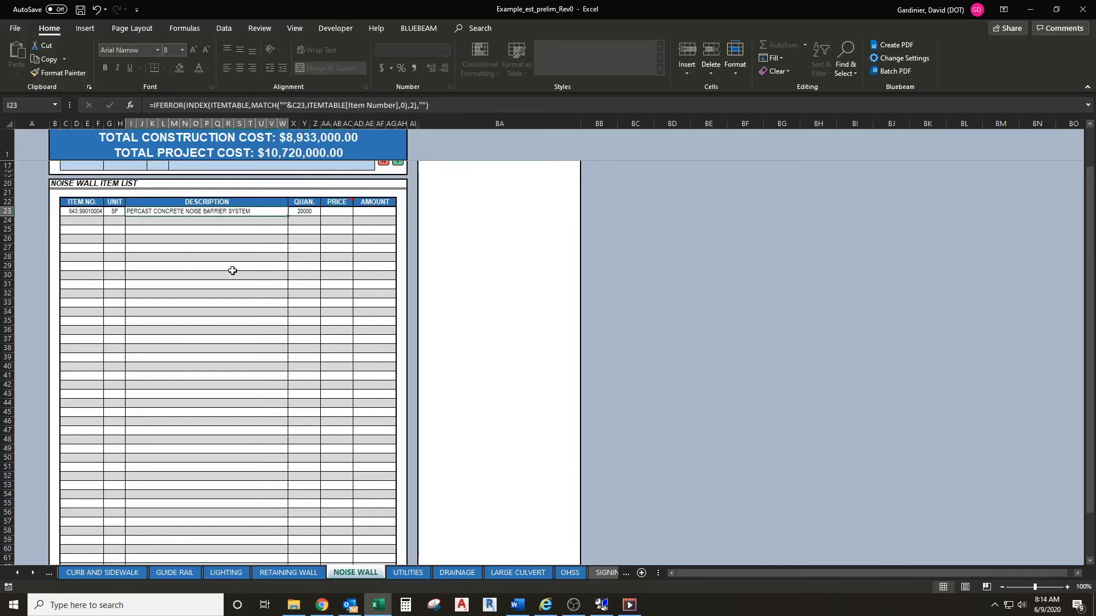
left_click(103, 211)
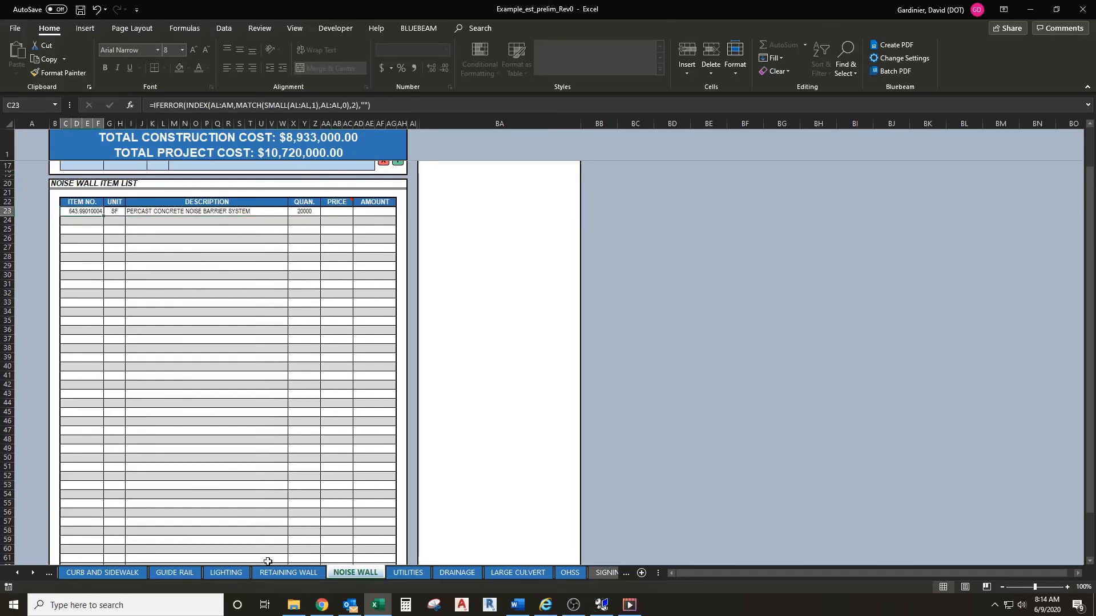
Step: Open the ITEM LIST sheet and select the override price cell of the PERCAST CONCRETE NOISE BARRIER SYSTEM item
left_click(17, 573)
left_click(17, 573)
left_click(17, 573)
left_click(17, 573)
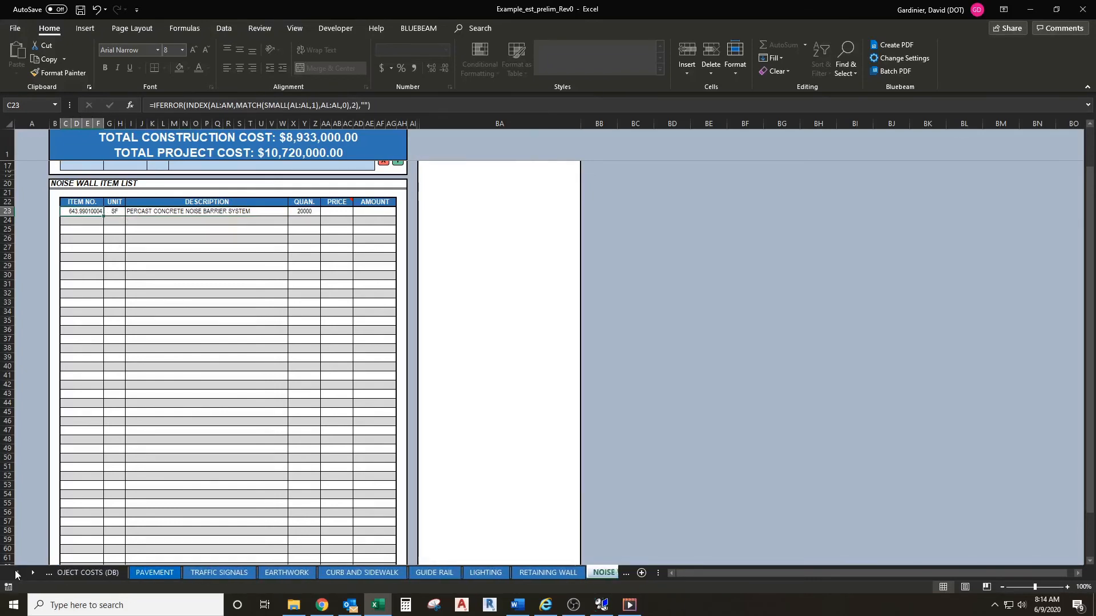
left_click(17, 573)
left_click(16, 572)
left_click(17, 573)
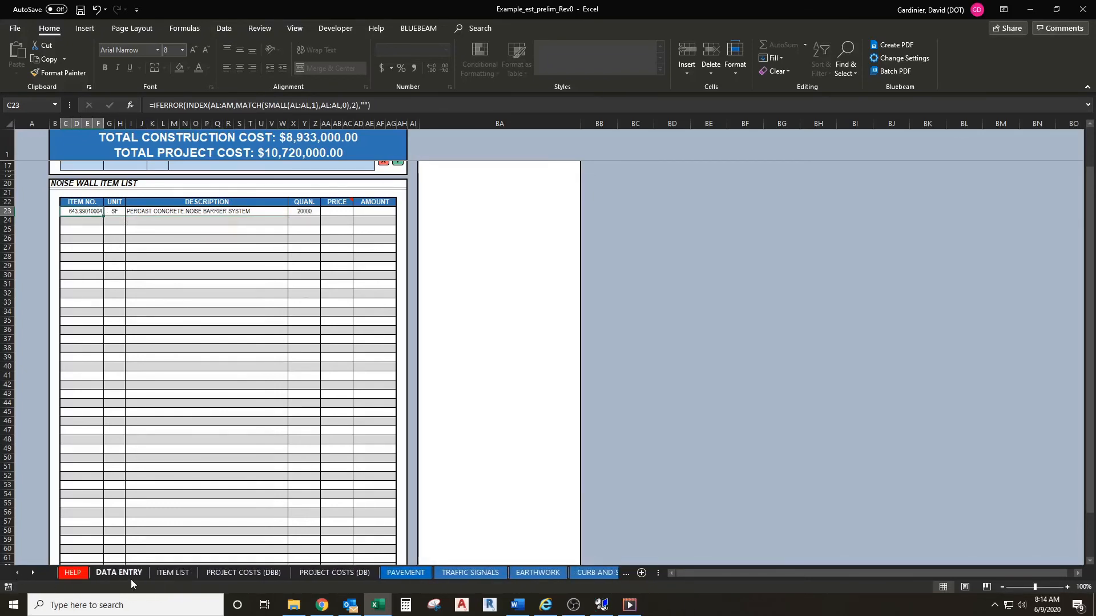
left_click(177, 573)
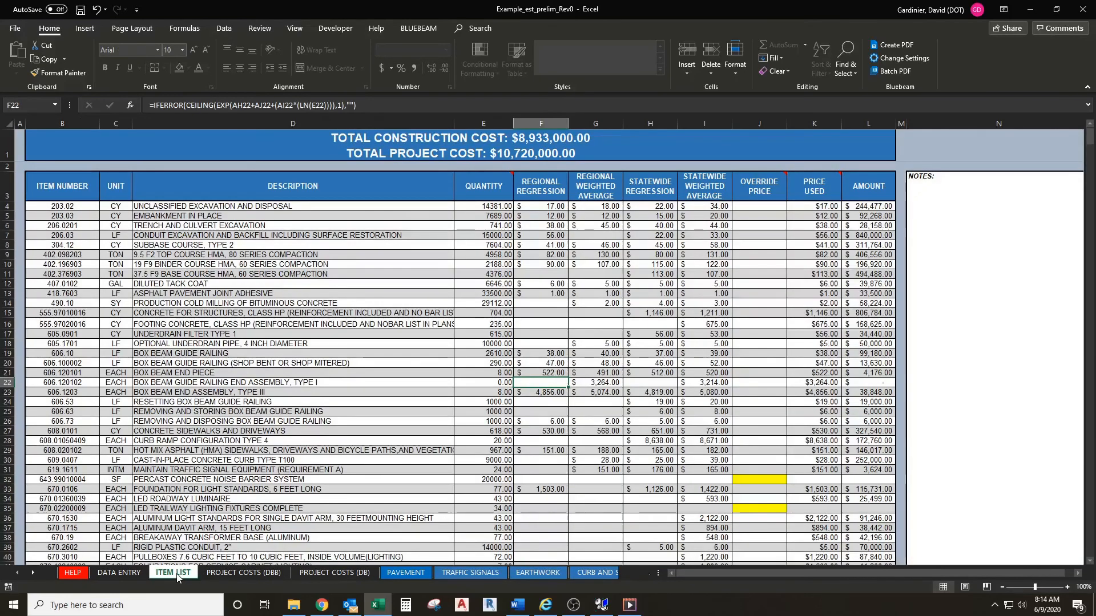
left_click(744, 480)
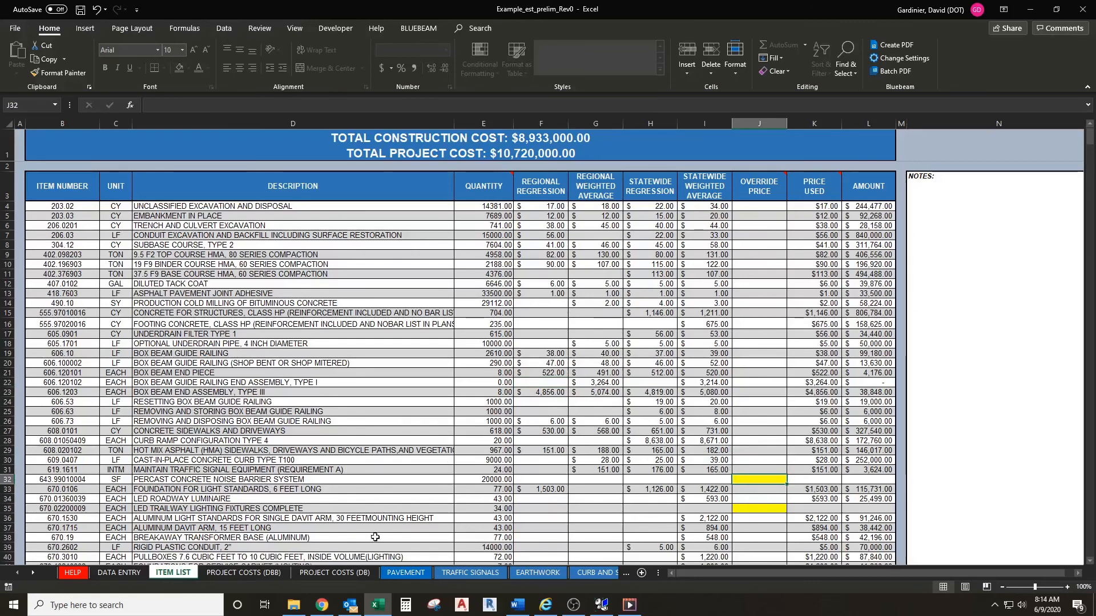
Step: Return to the DATA ENTRY sheet and check the noise wall total in the Noise Walls section
left_click(117, 573)
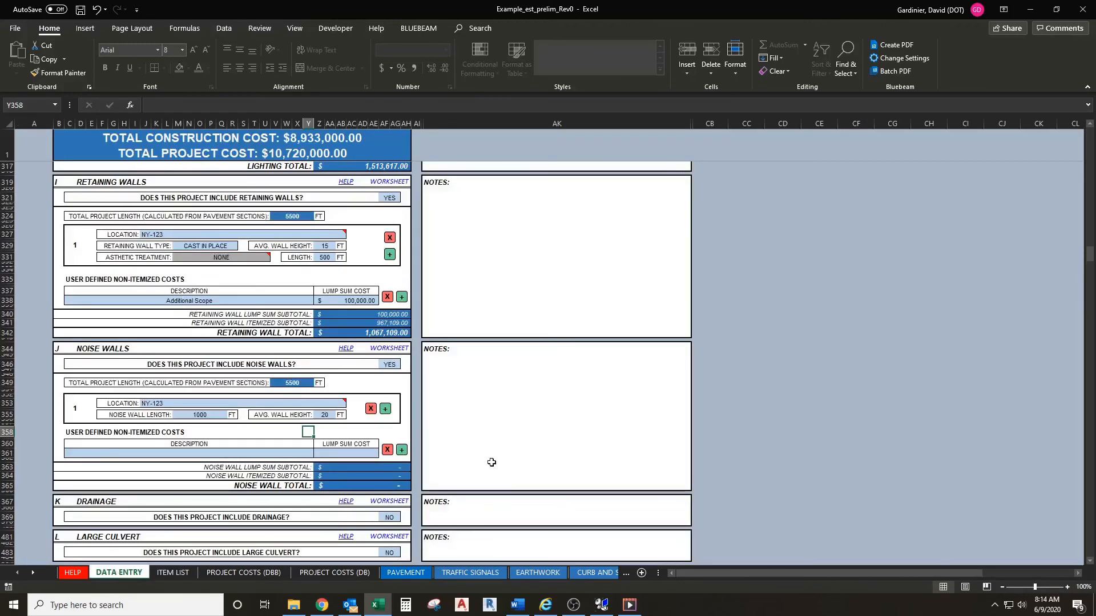
scroll(450, 436, "down", 3)
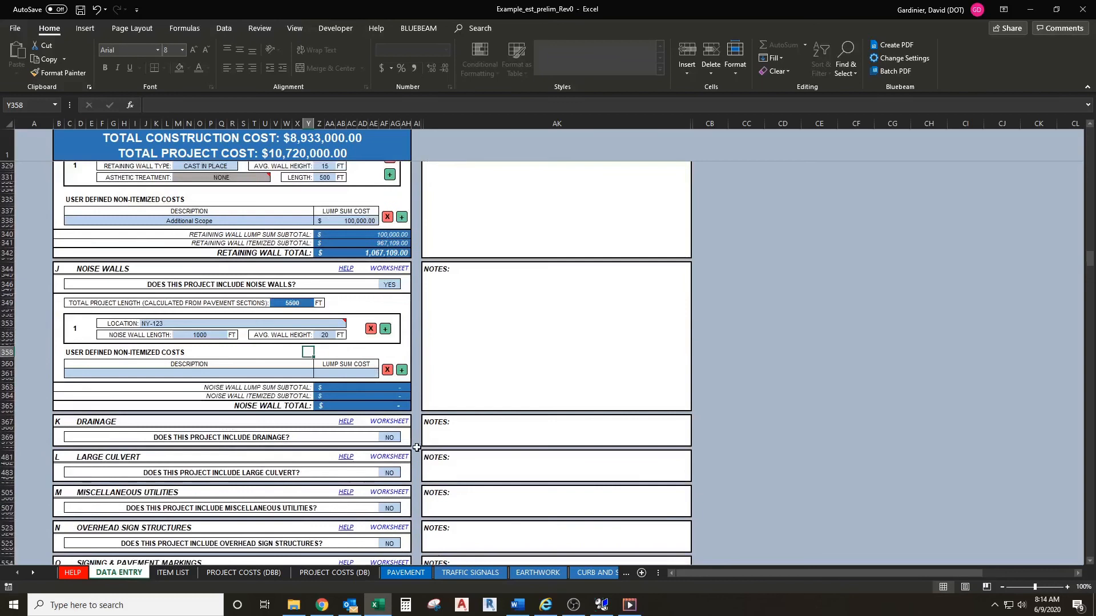
left_click(380, 402)
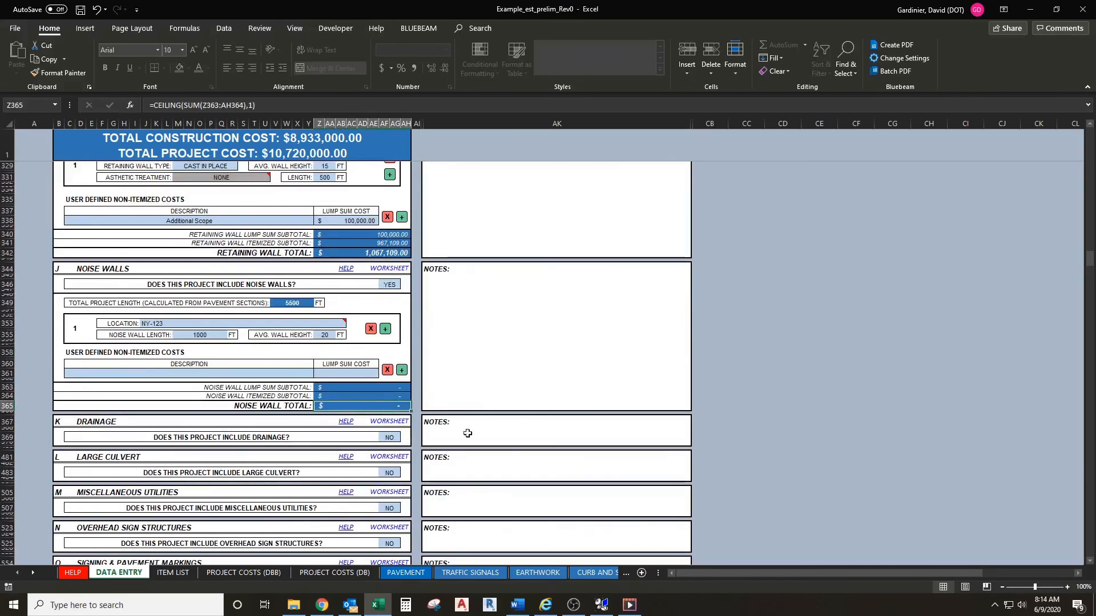
mouse_move(630, 605)
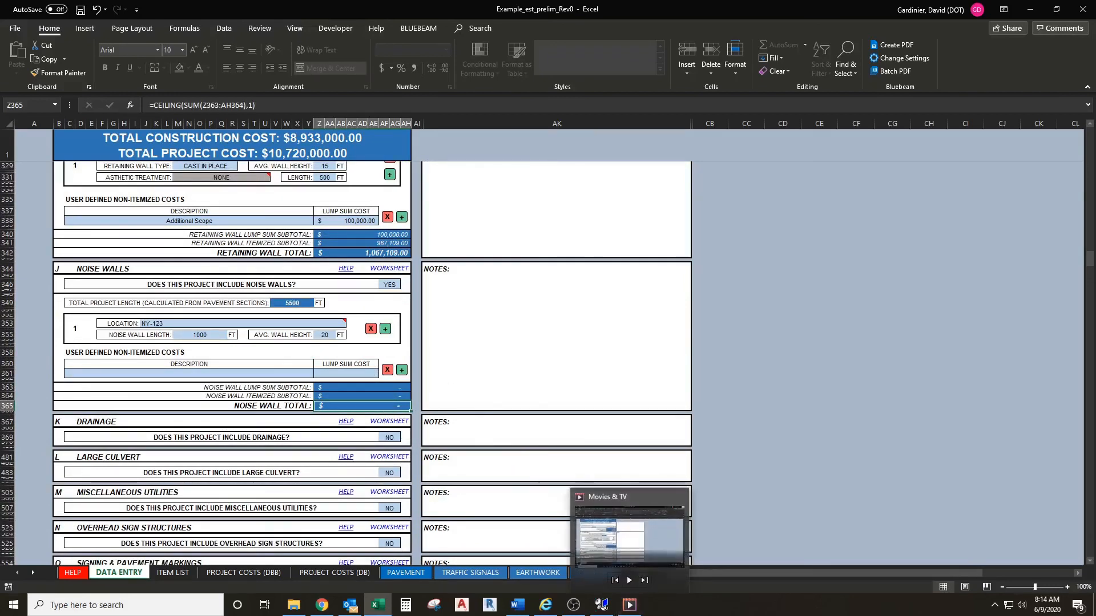